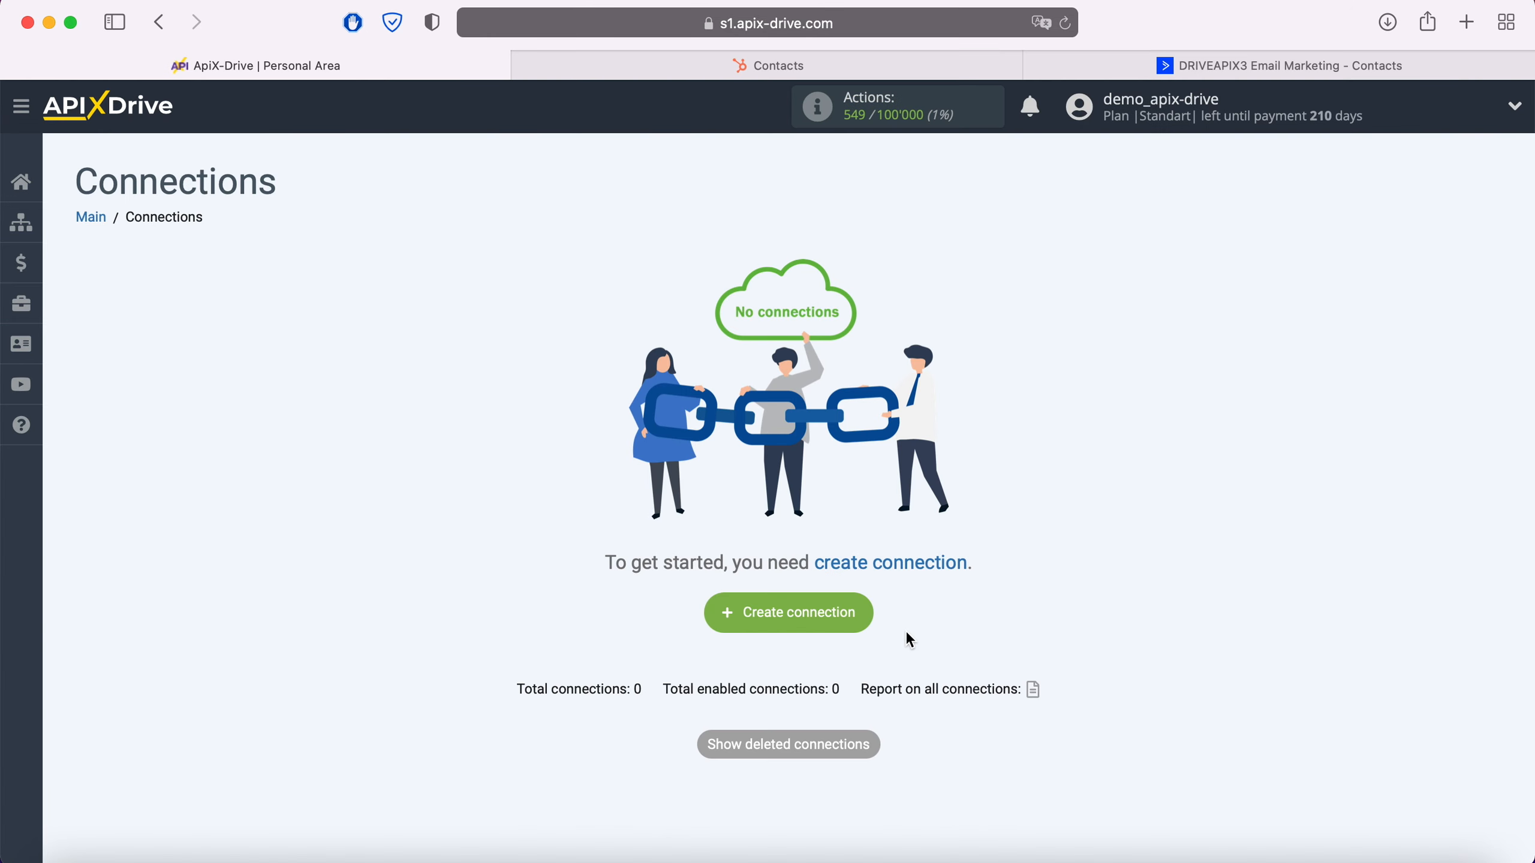
Create a new connection and choose Hubspot as its data source system
{"action": "left_click", "coordinate": [866, 620]}
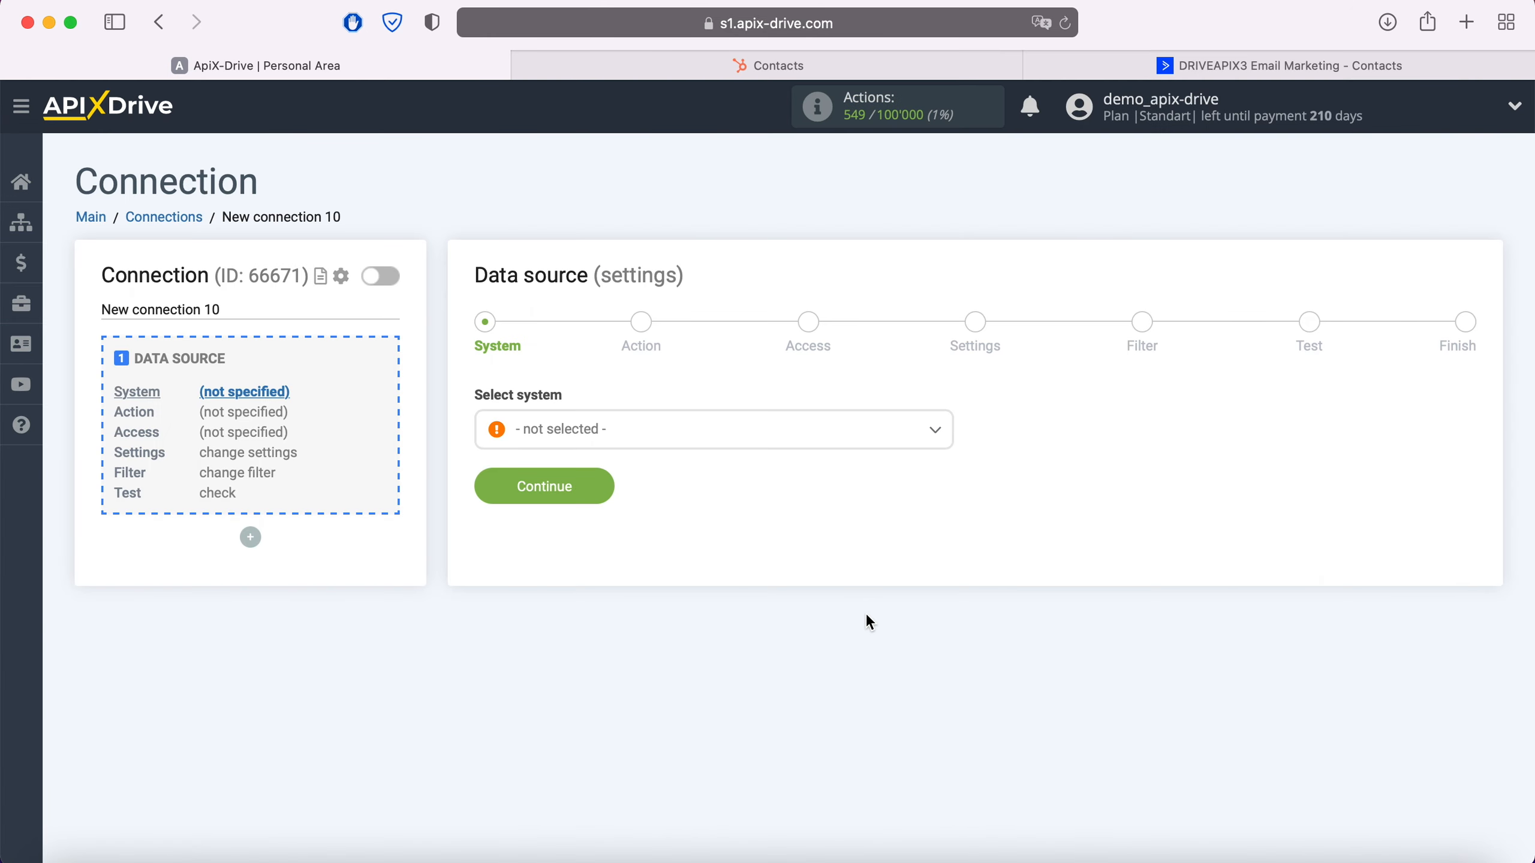
{"action": "left_click", "coordinate": [723, 439]}
{"action": "scroll", "coordinate": [731, 634], "scroll_direction": "down", "scroll_amount": 6}
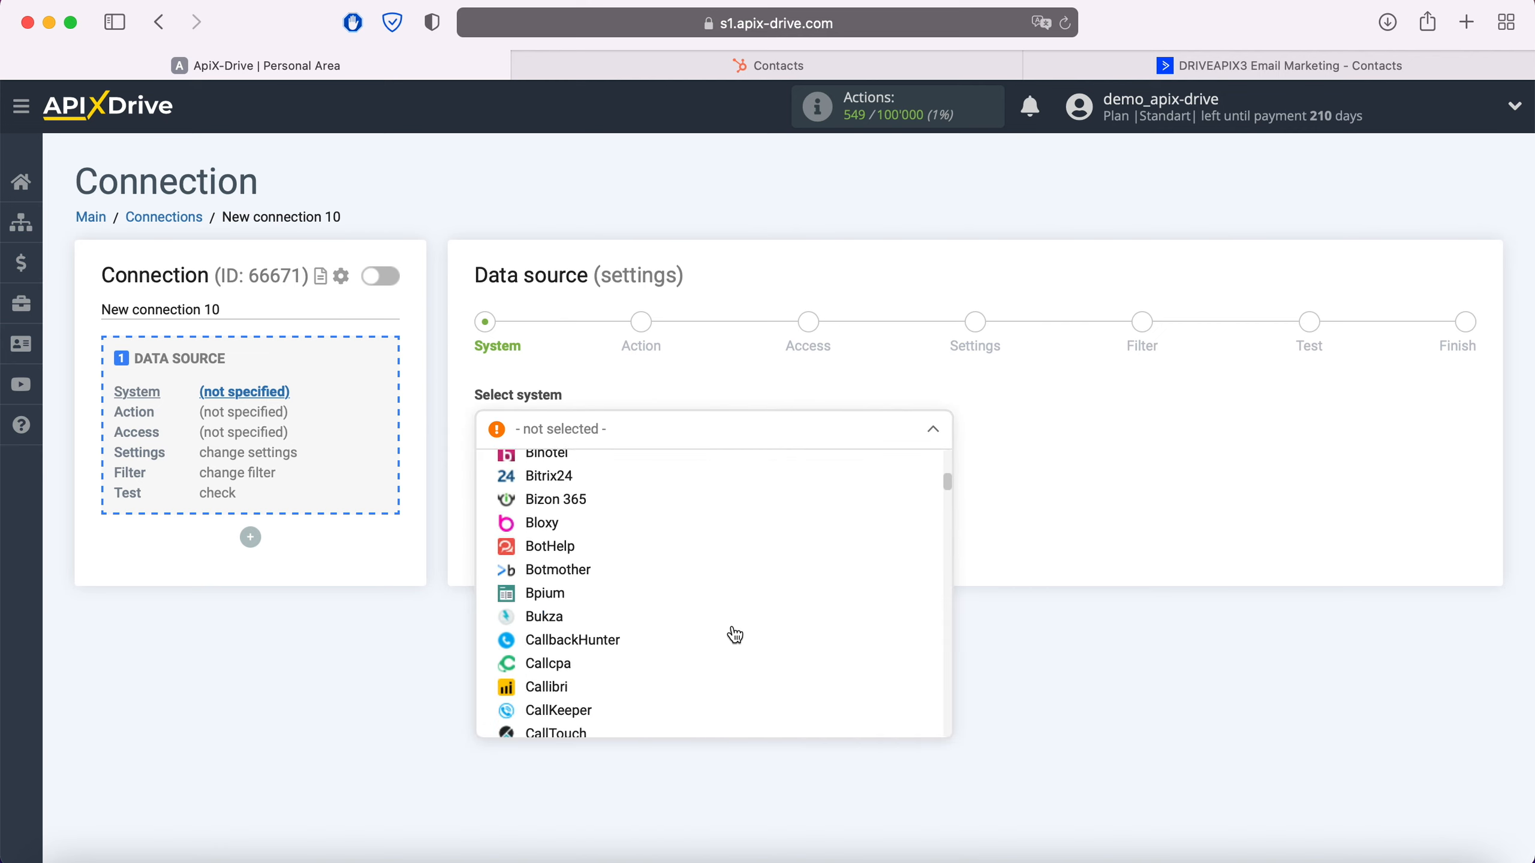
{"action": "scroll", "coordinate": [735, 635], "scroll_direction": "down", "scroll_amount": 14}
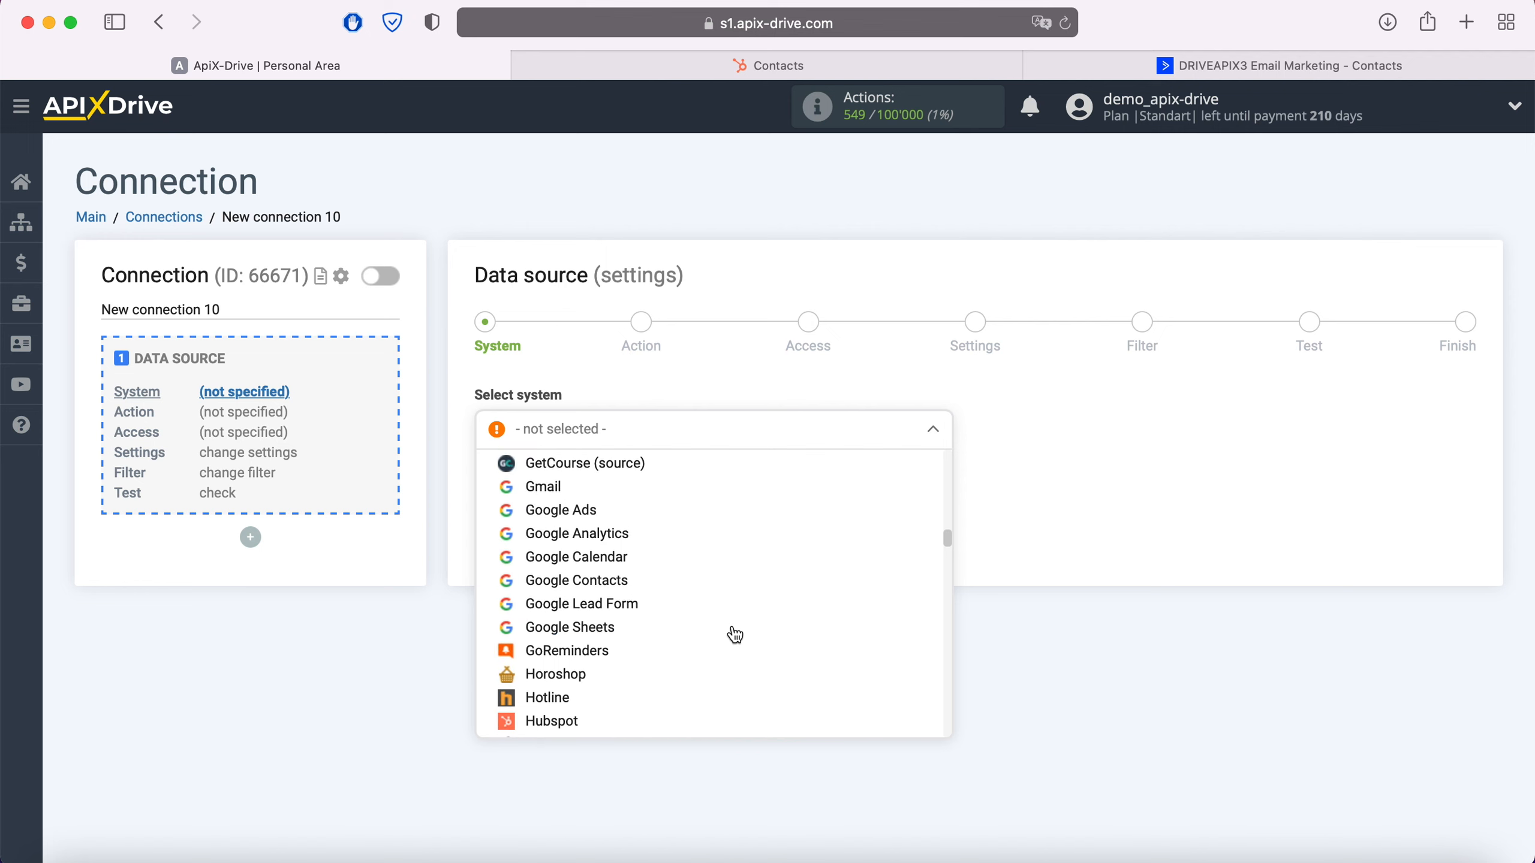
{"action": "scroll", "coordinate": [725, 636], "scroll_direction": "down", "scroll_amount": 2}
{"action": "left_click", "coordinate": [571, 664]}
{"action": "left_click", "coordinate": [590, 481]}
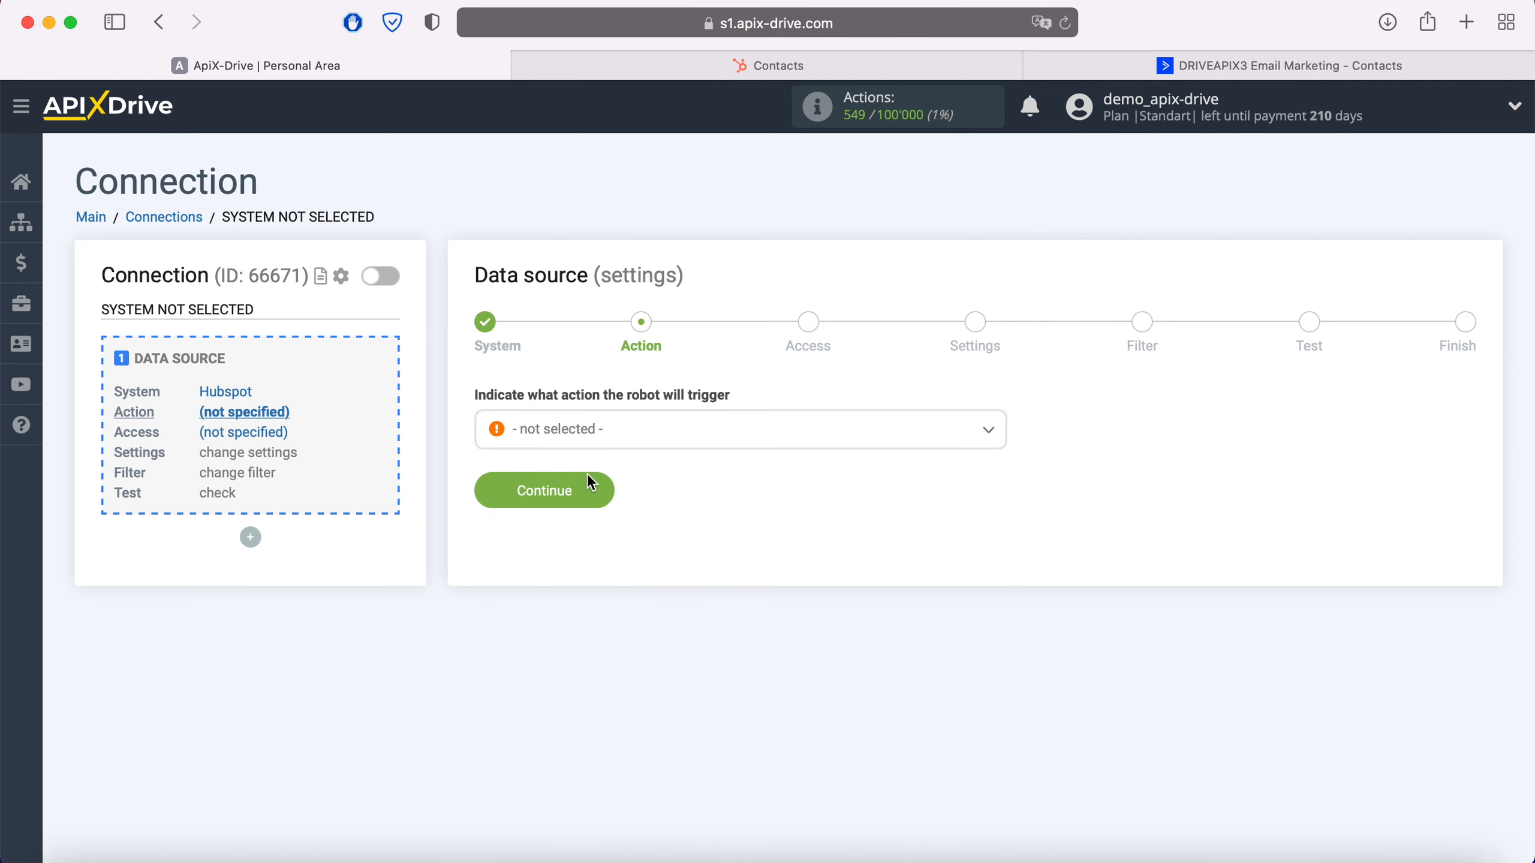
Set the data source action to Get Contacts (new) and continue to account access
{"action": "left_click", "coordinate": [623, 431]}
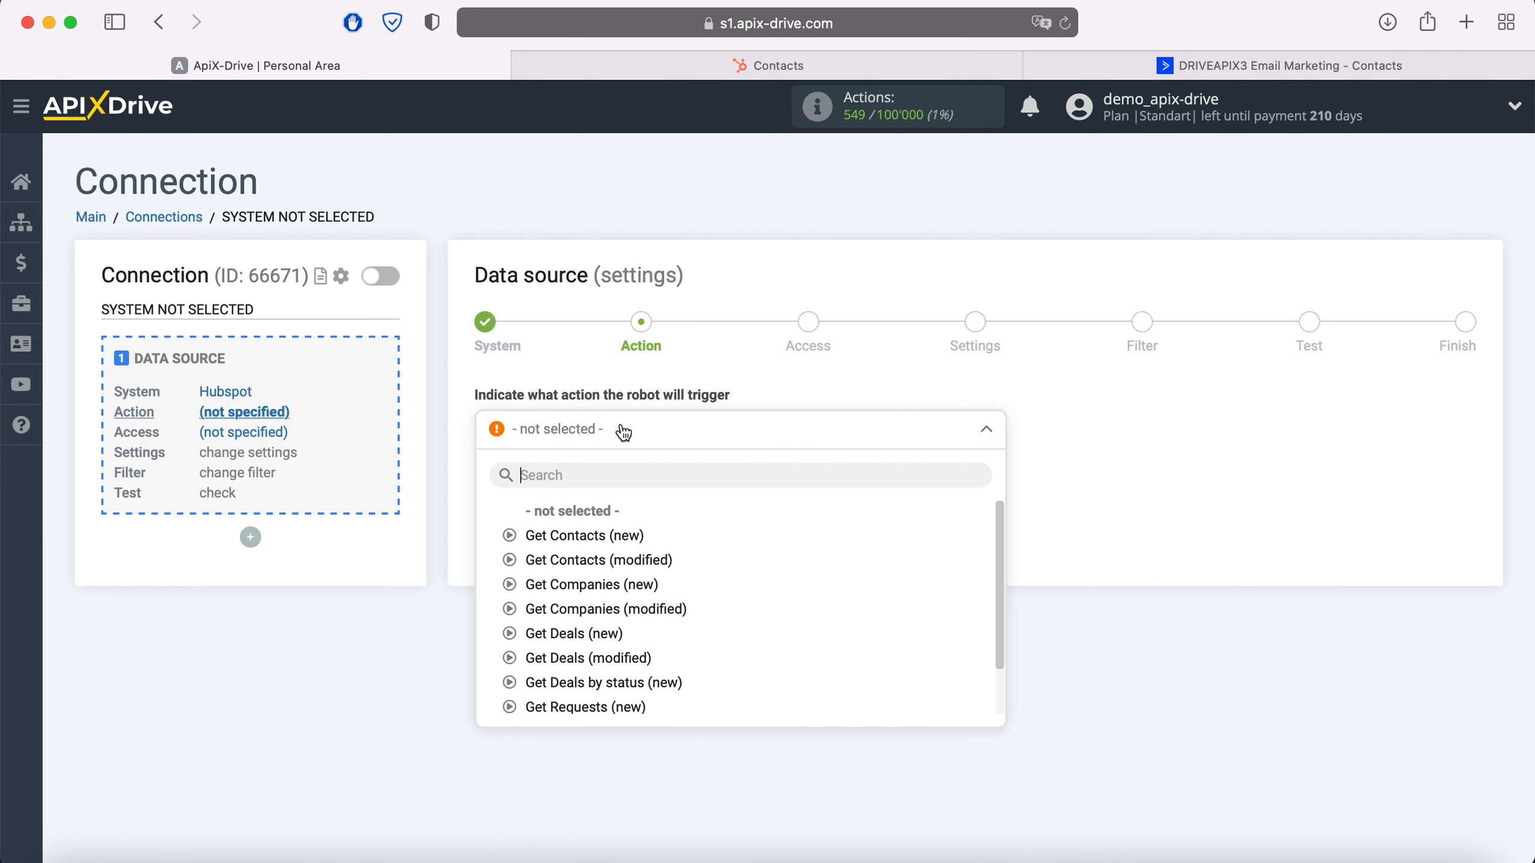
{"action": "left_click", "coordinate": [620, 537]}
{"action": "left_click", "coordinate": [606, 496]}
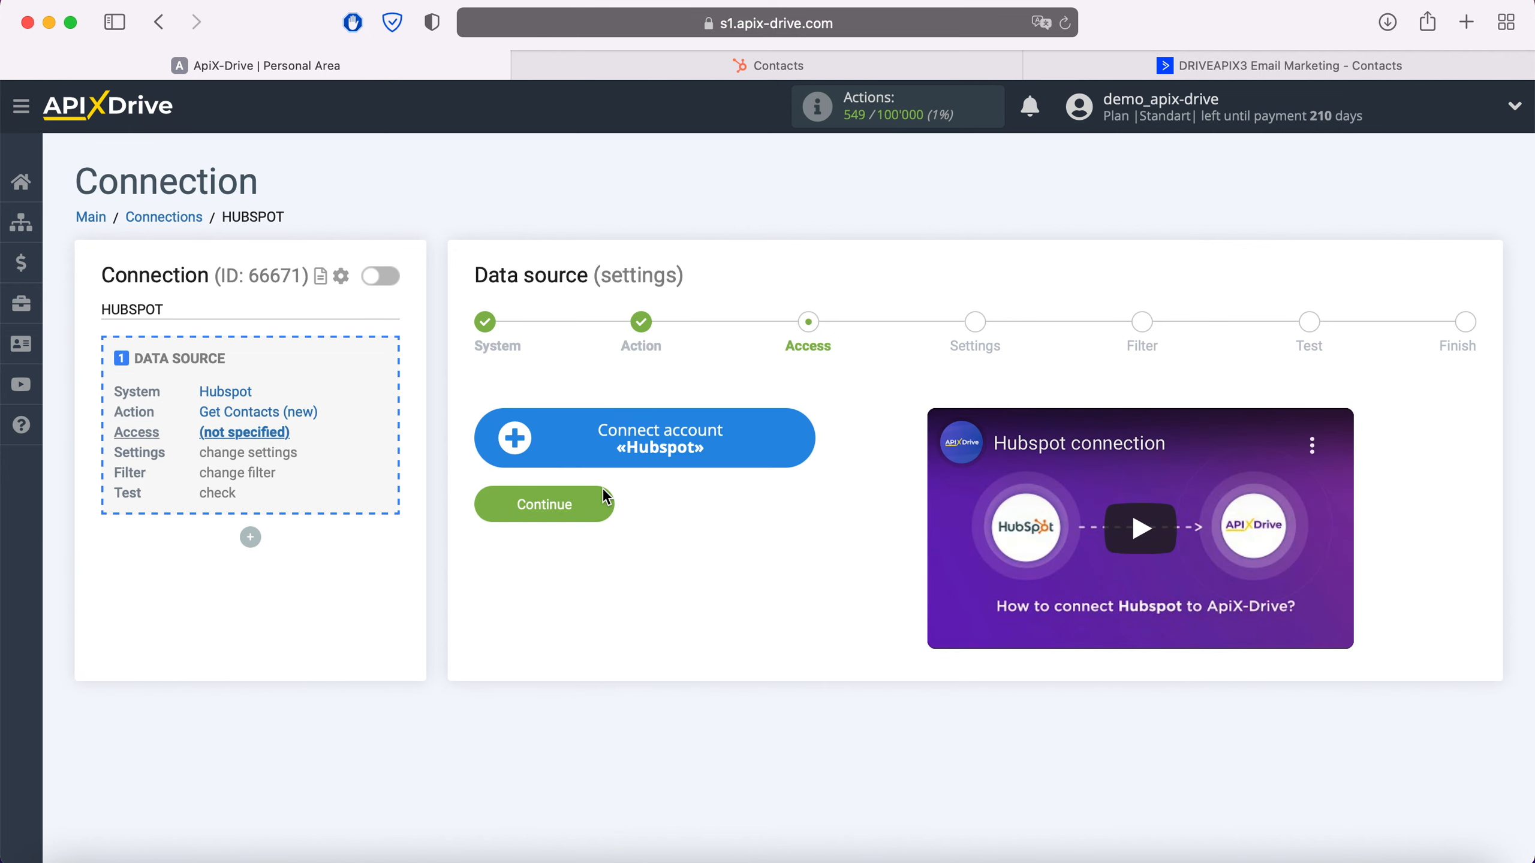
Start connecting a Hubspot account, then switch to HubSpot and open the API Key page in its integration settings
{"action": "left_click", "coordinate": [798, 439]}
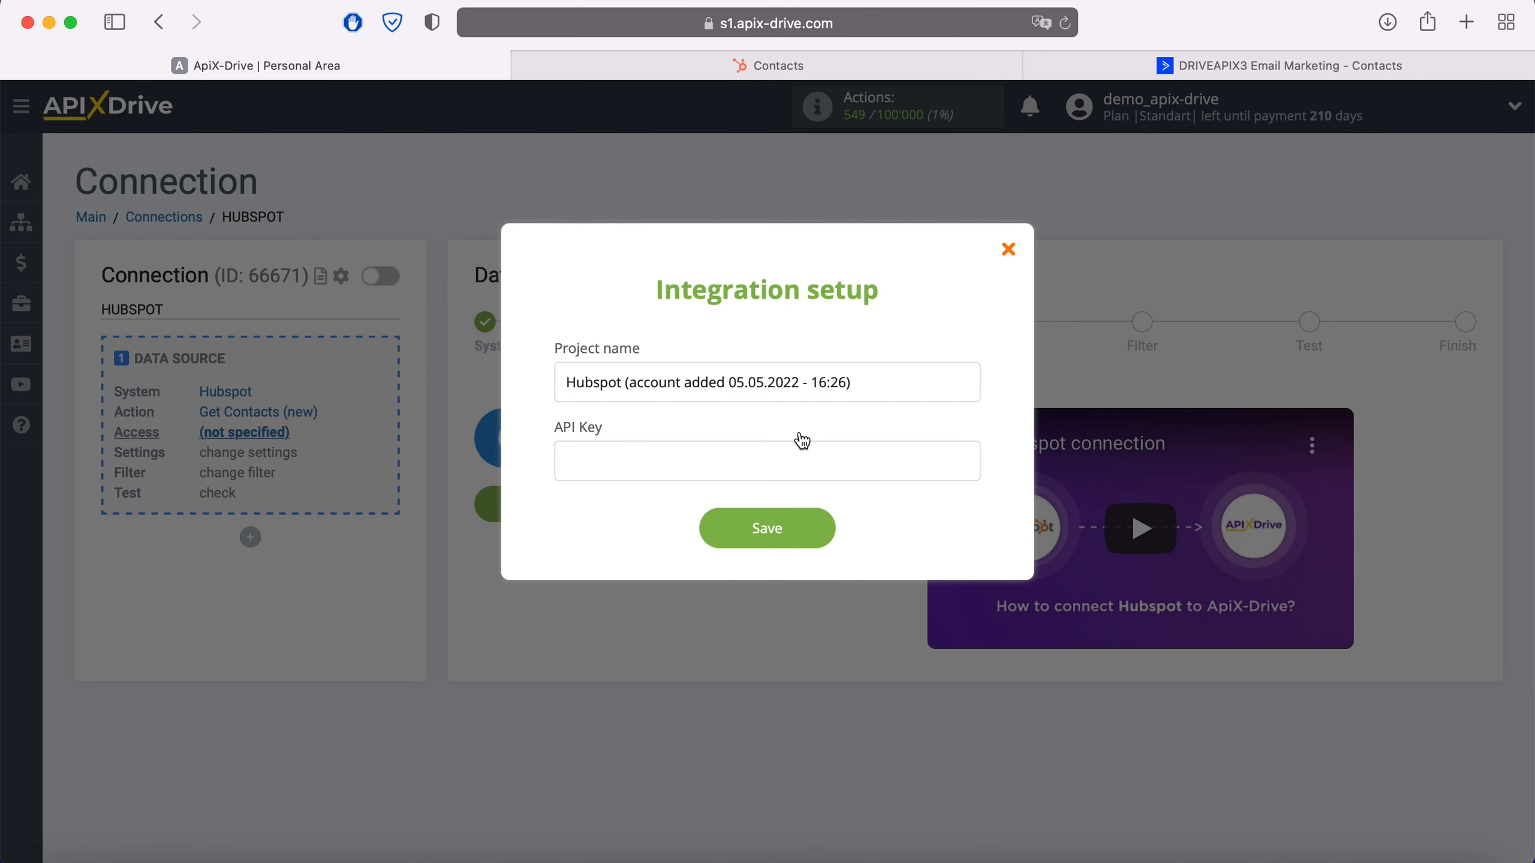
{"action": "left_click", "coordinate": [763, 69]}
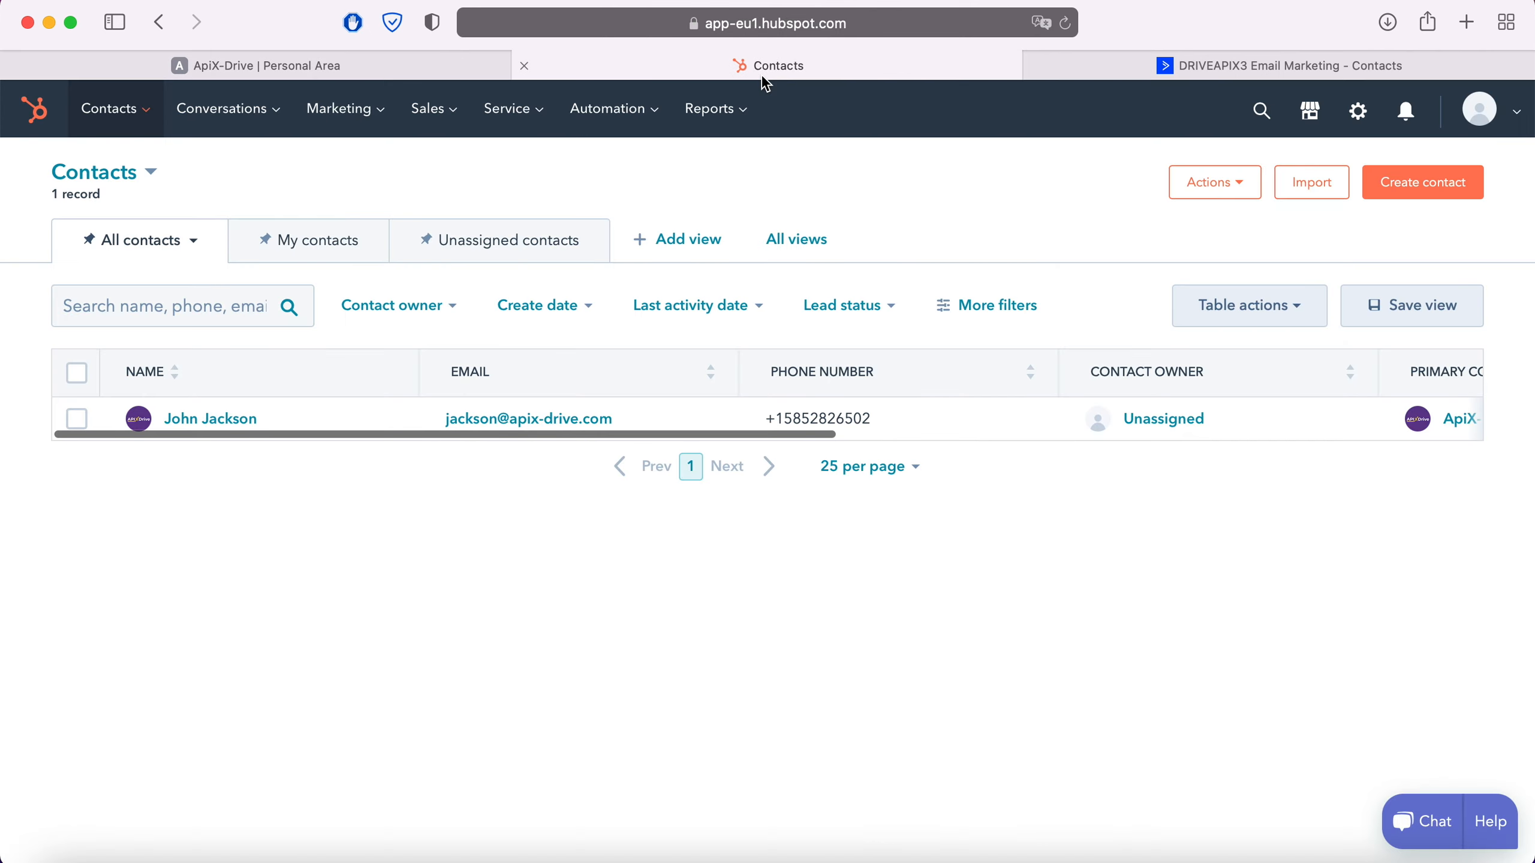
{"action": "left_click", "coordinate": [1511, 112]}
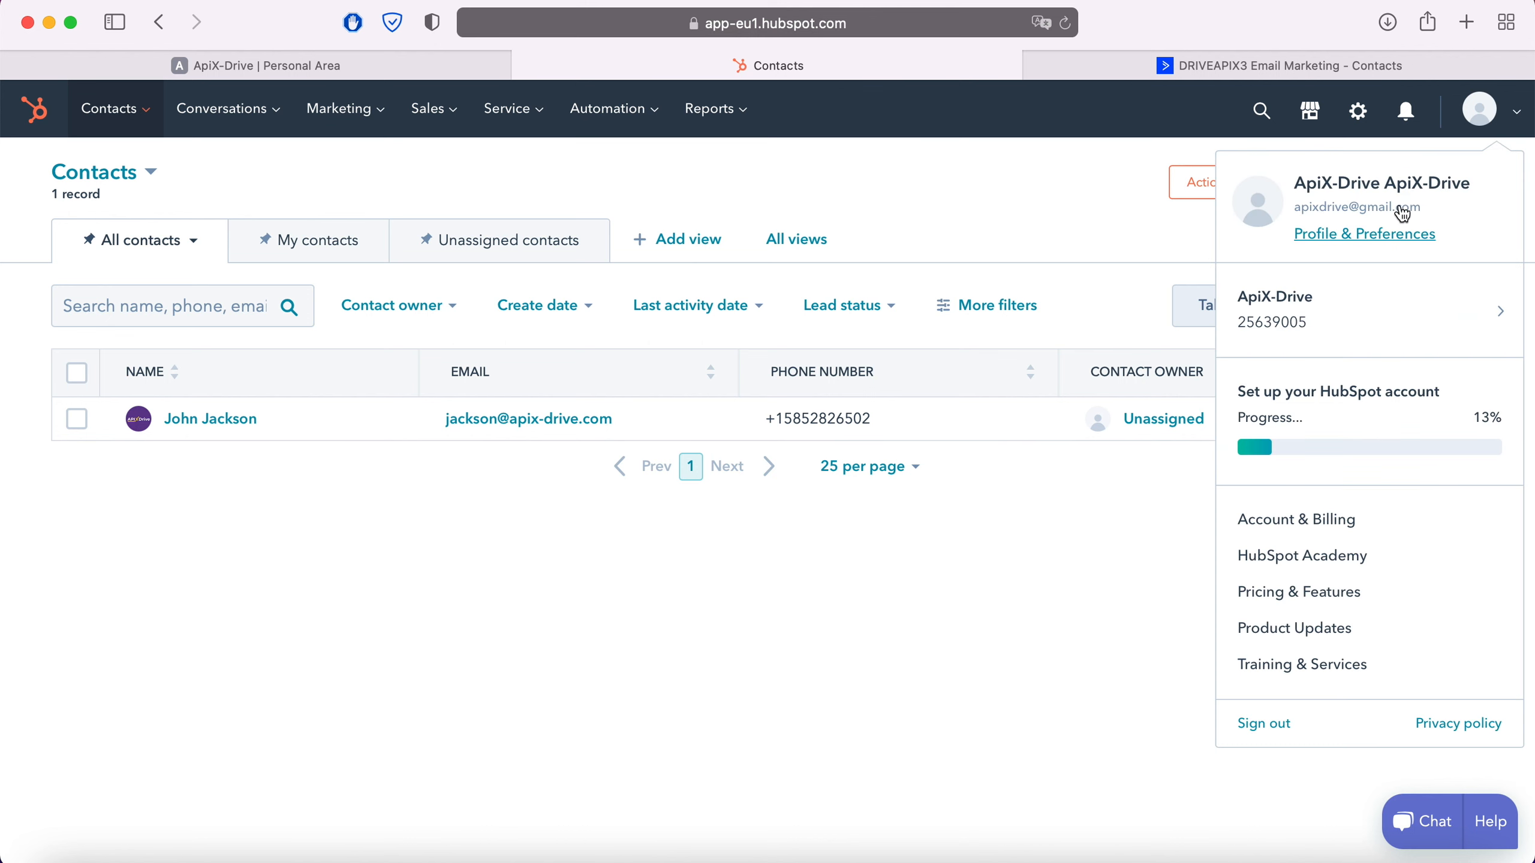
{"action": "left_click", "coordinate": [1391, 239]}
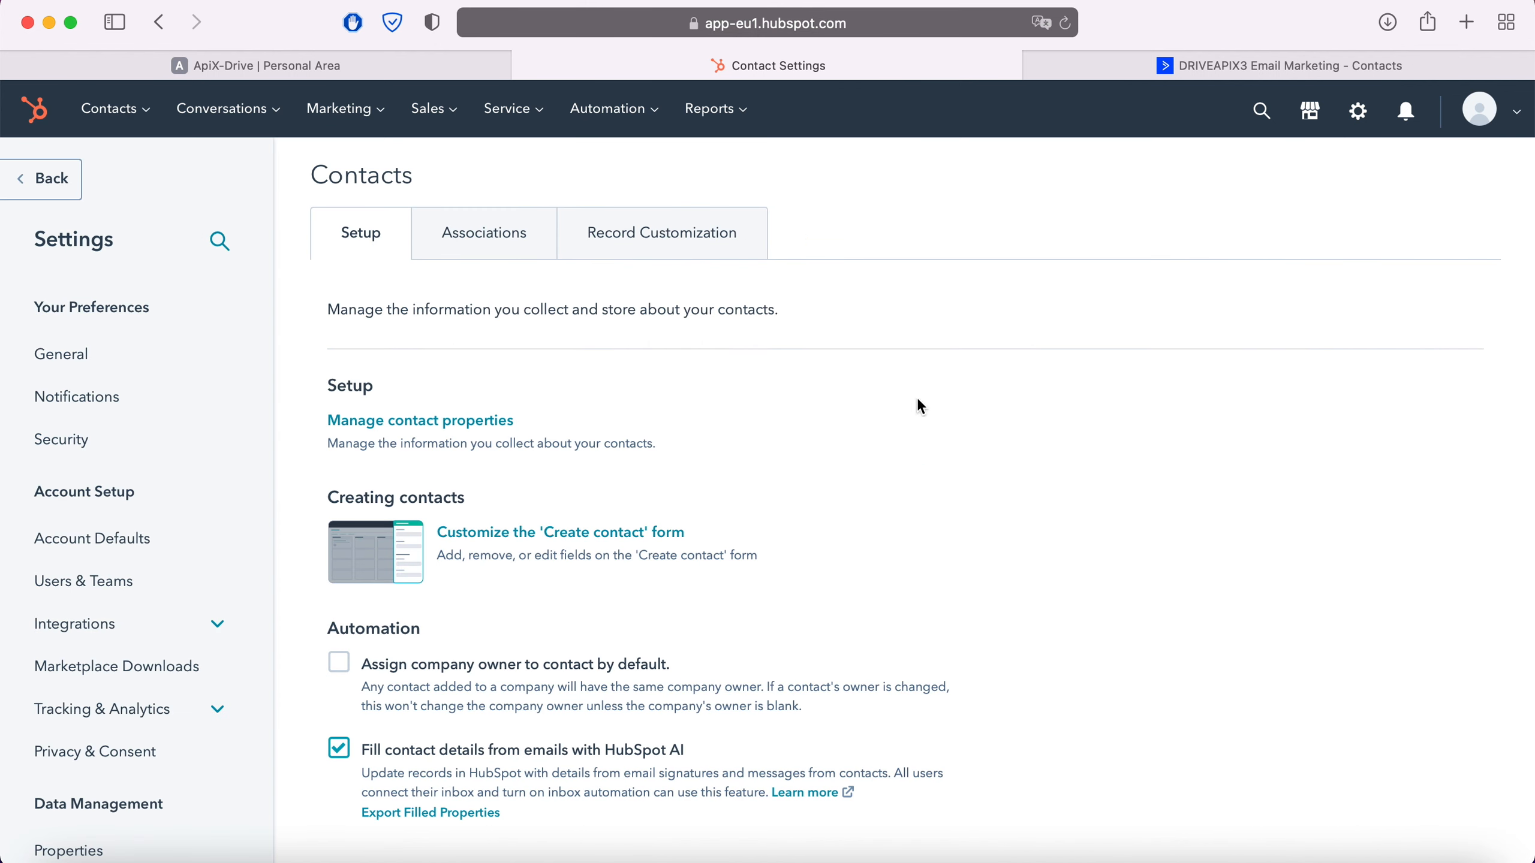
{"action": "left_click", "coordinate": [193, 635]}
{"action": "left_click", "coordinate": [78, 765]}
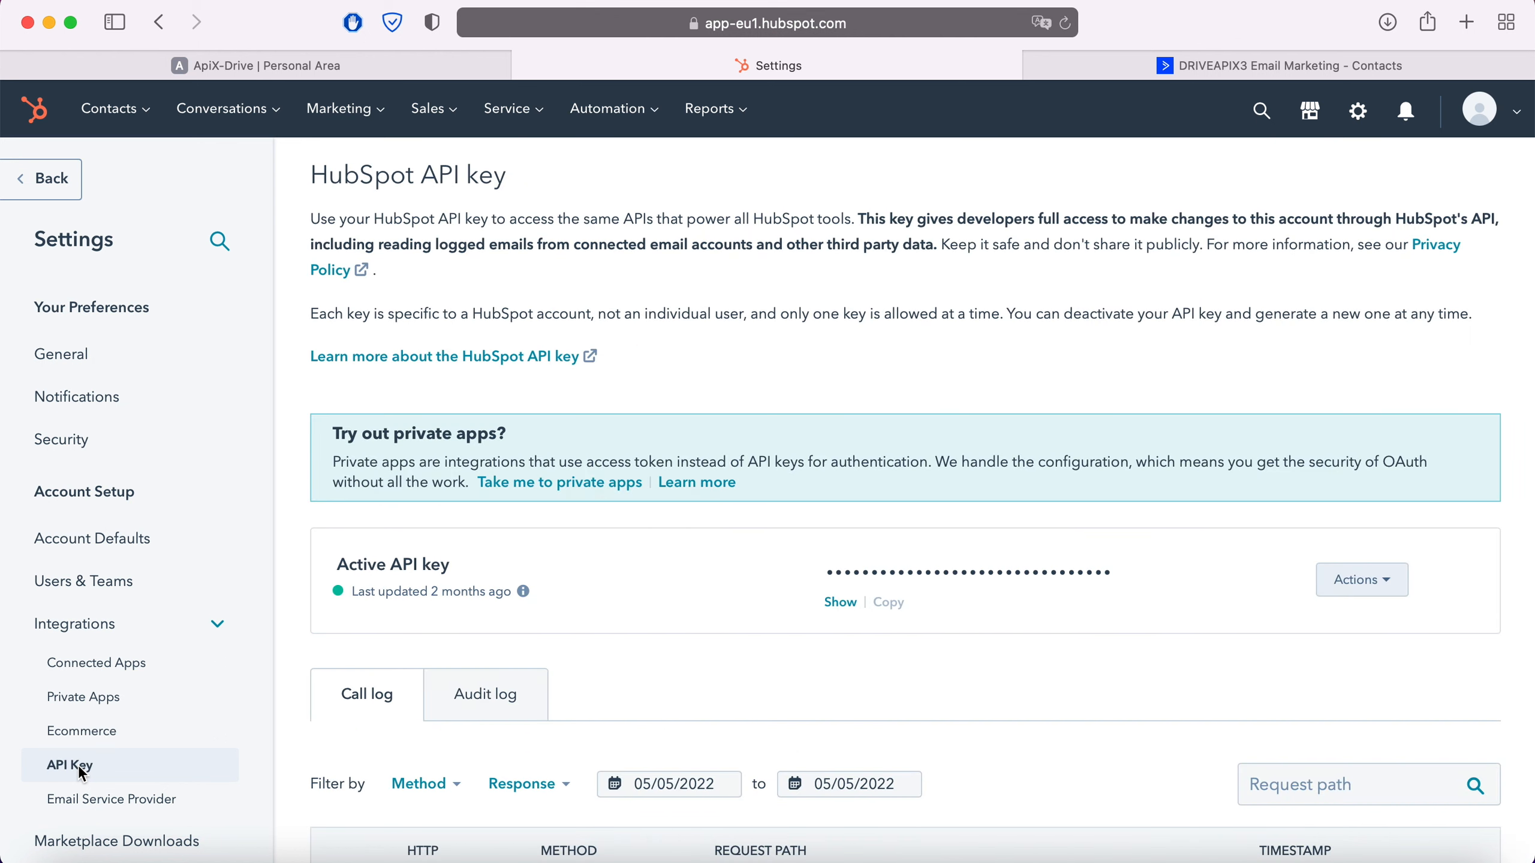
Reveal the active HubSpot API key and copy it
{"action": "left_click", "coordinate": [840, 602]}
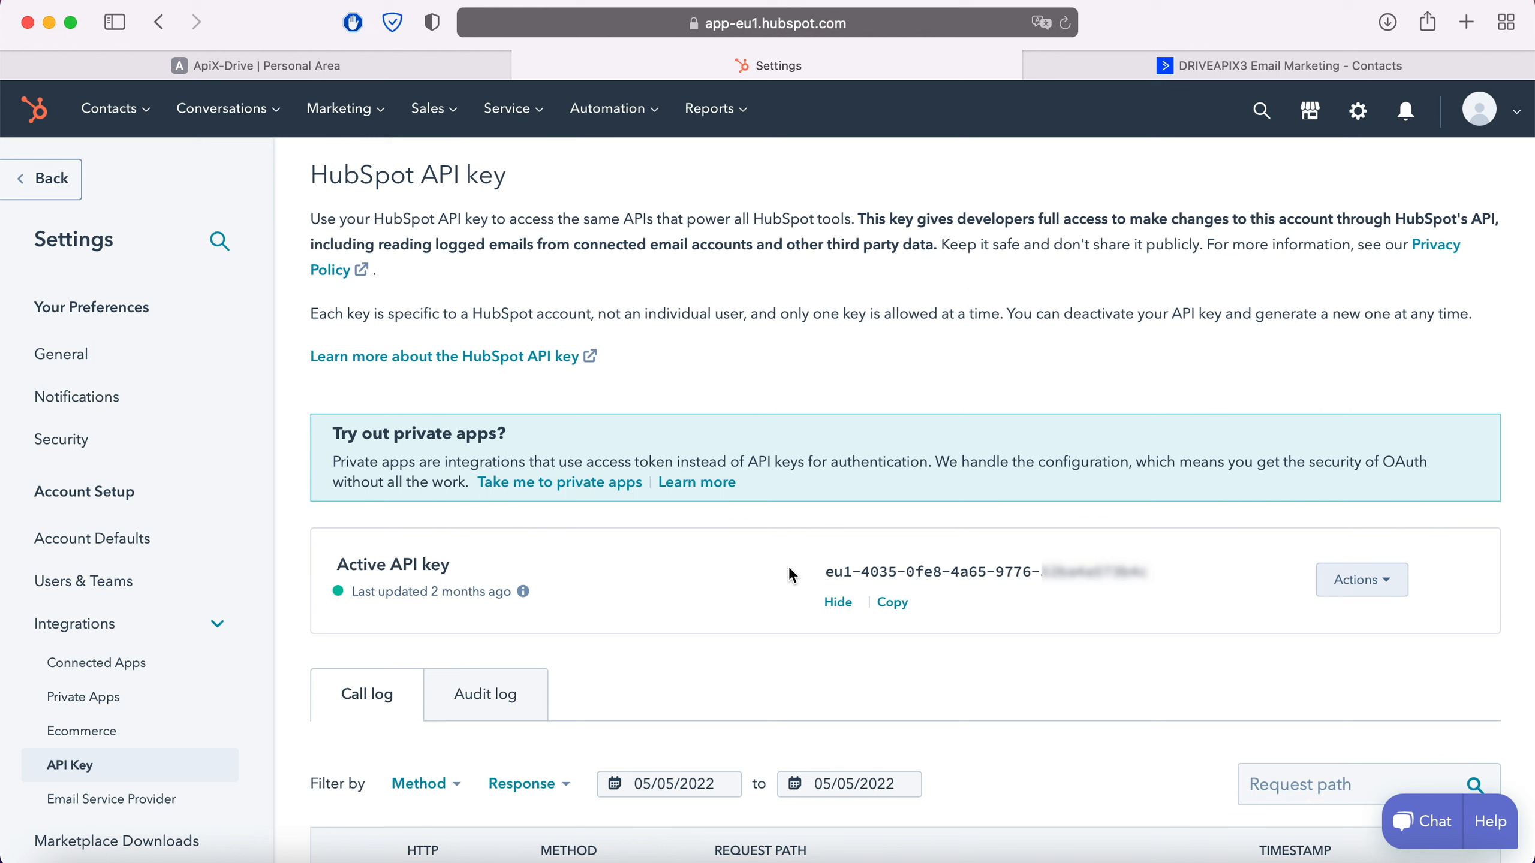
{"action": "left_click_drag", "start_coordinate": [826, 571], "coordinate": [1125, 580]}
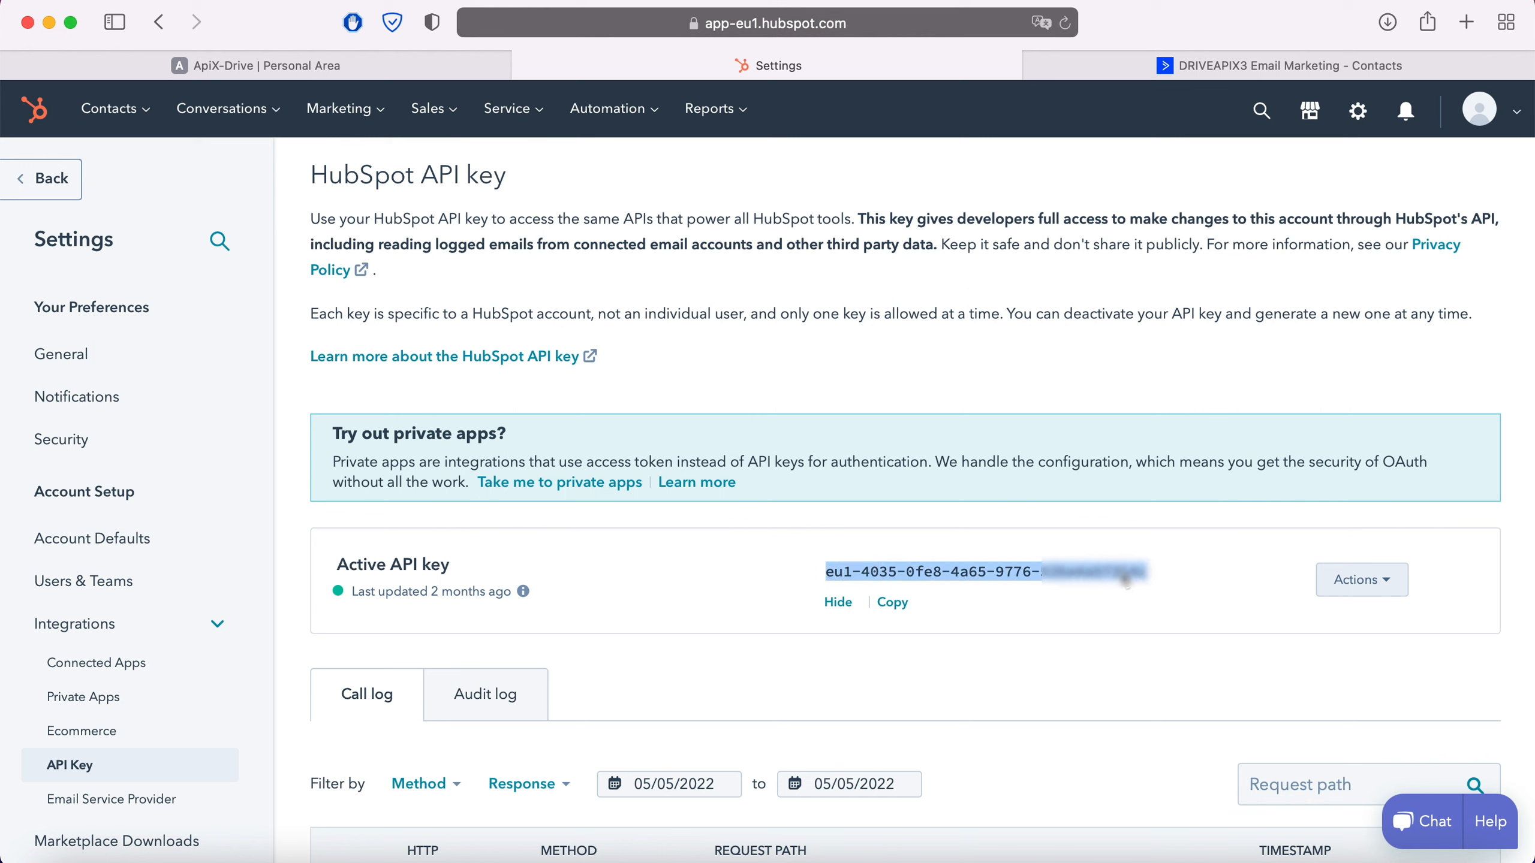
{"action": "right_click", "coordinate": [1126, 581]}
{"action": "left_click", "coordinate": [1156, 579]}
Return to ApiX-Drive, paste the HubSpot API key into the integration setup and save the account
{"action": "left_click", "coordinate": [383, 67]}
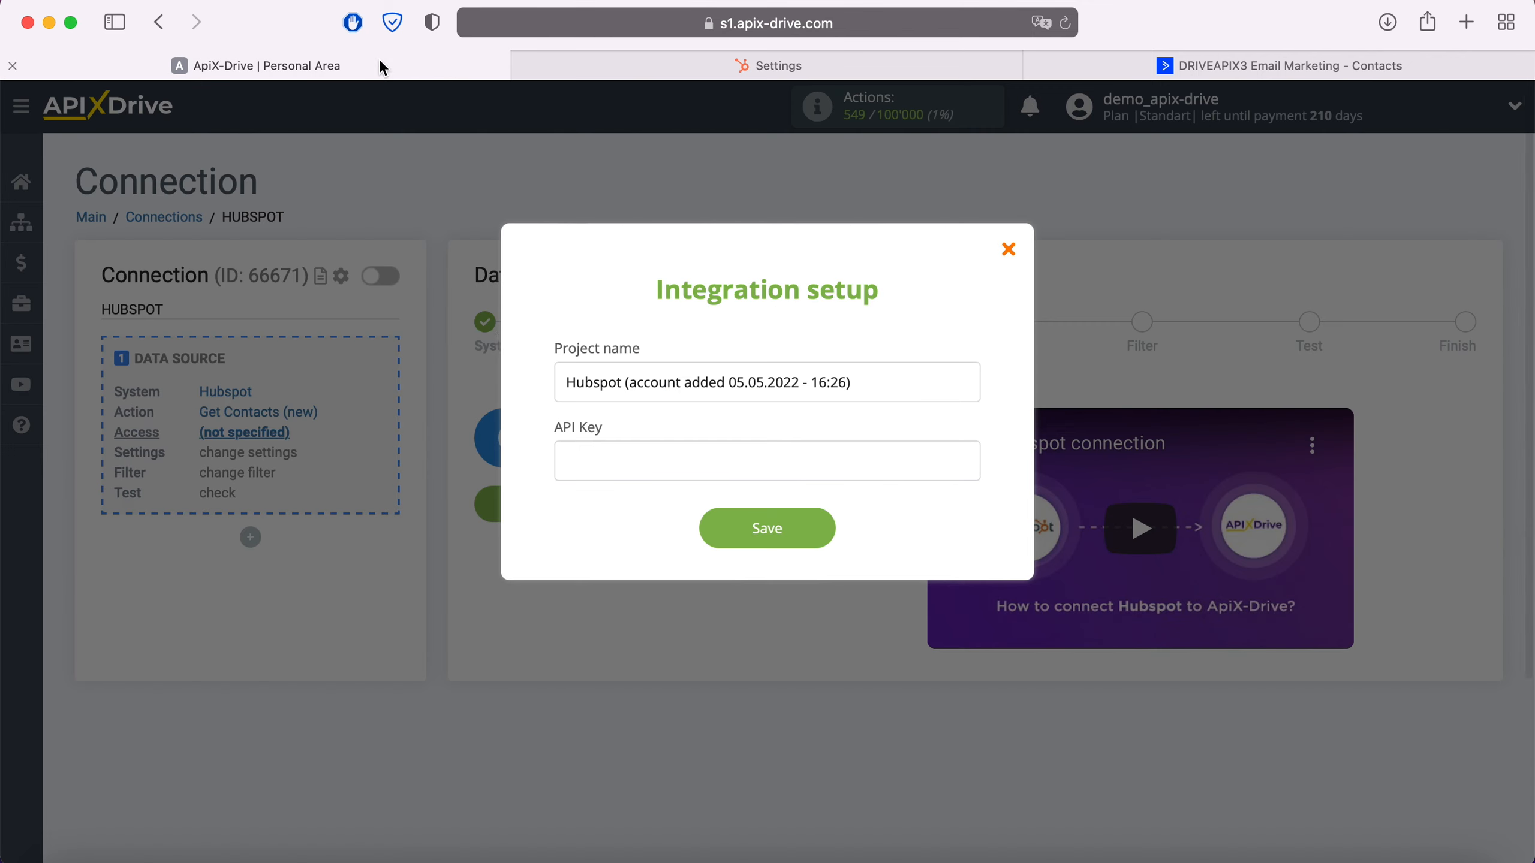
{"action": "right_click", "coordinate": [650, 456]}
{"action": "left_click", "coordinate": [703, 511]}
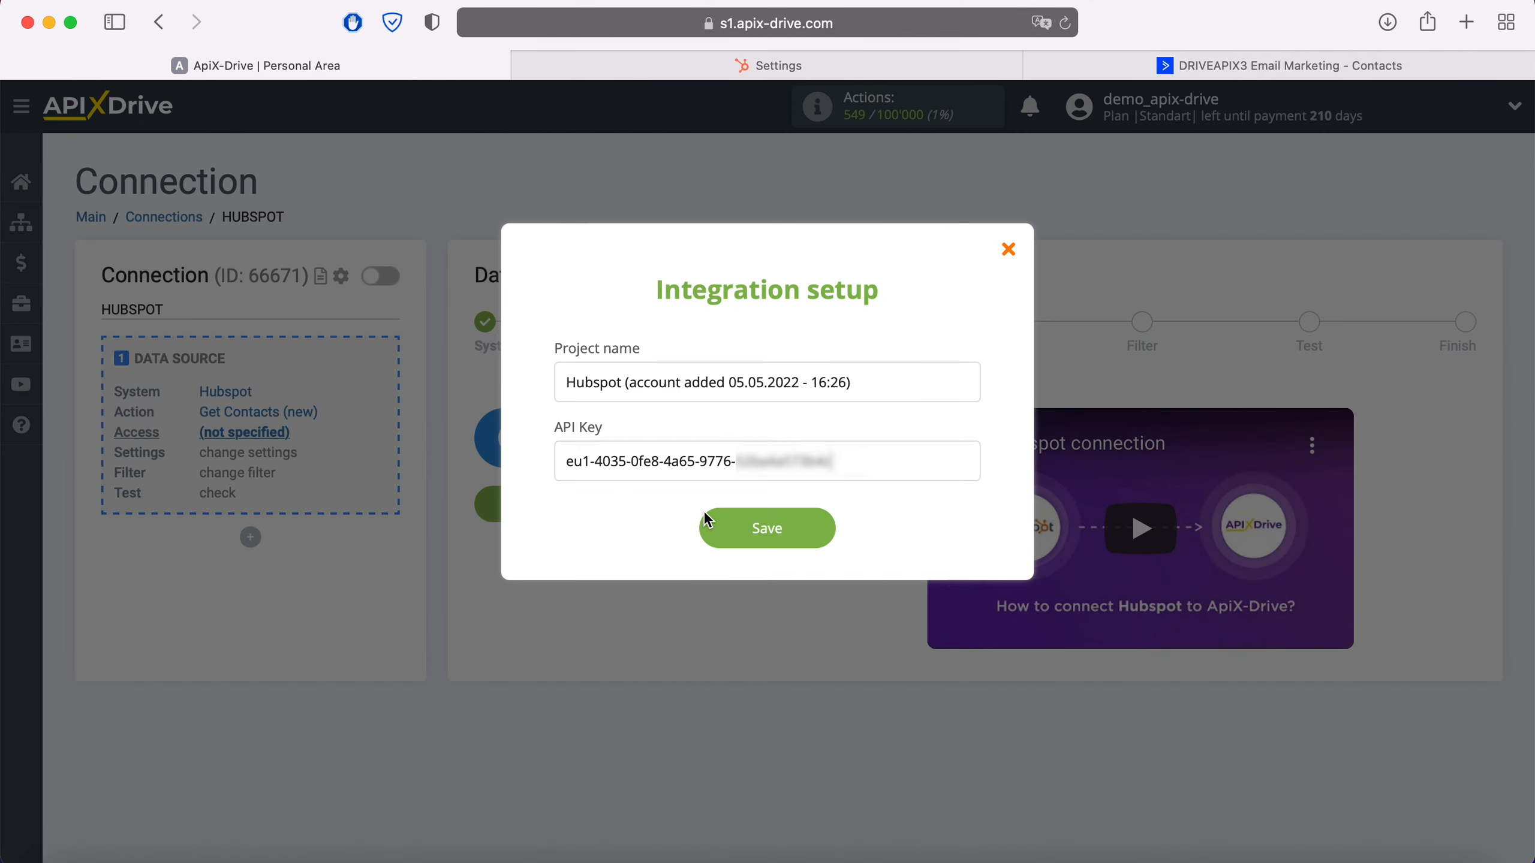
{"action": "left_click", "coordinate": [780, 528]}
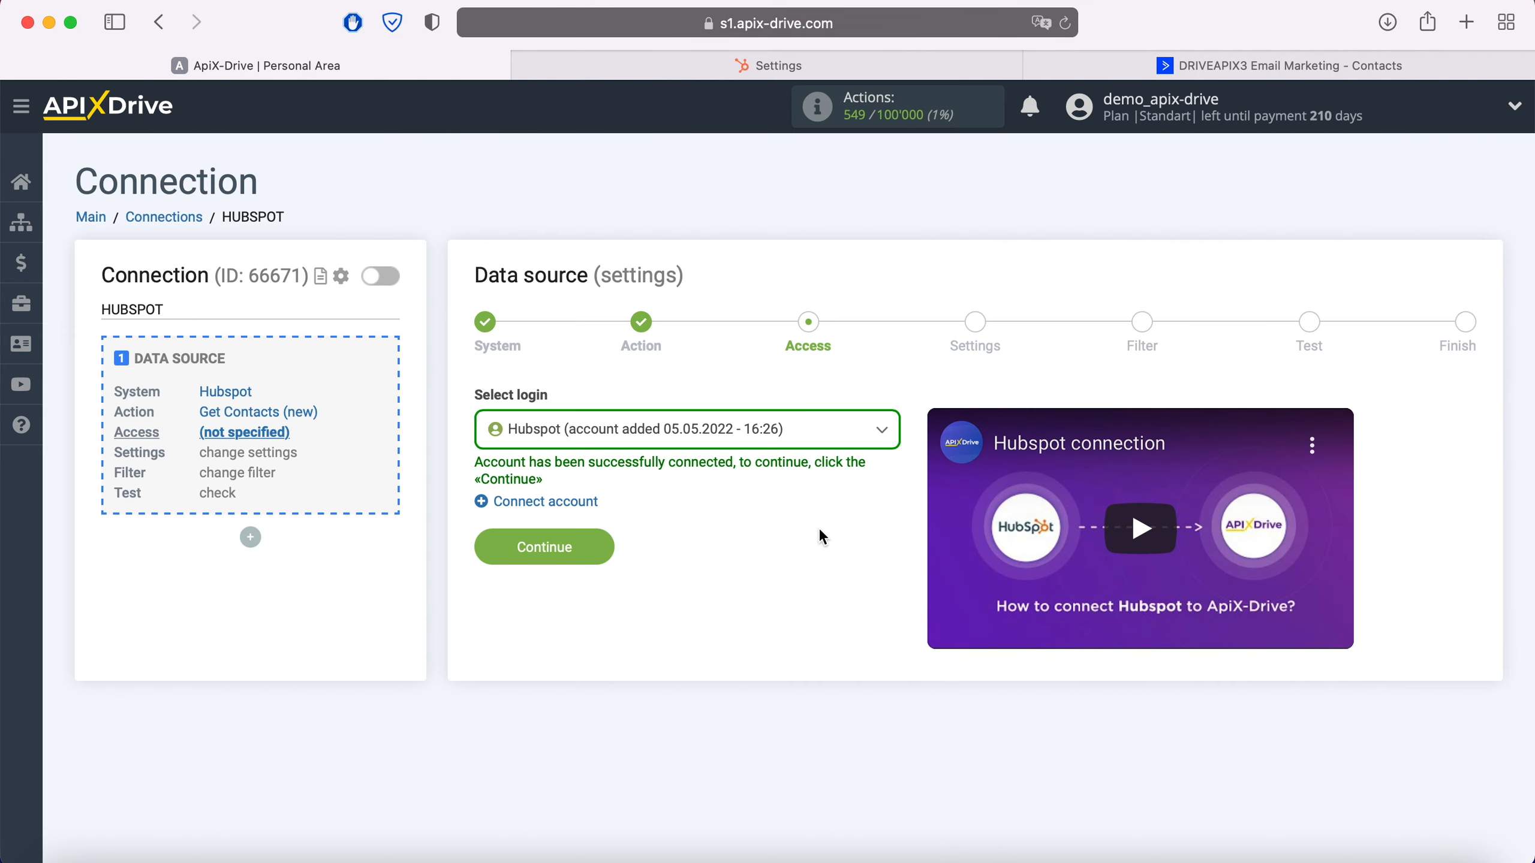
Select the connected Hubspot account as the source login, and continue past the settings and filter stages without adding a filter condition
{"action": "left_click", "coordinate": [810, 436]}
{"action": "left_click", "coordinate": [765, 560]}
{"action": "left_click", "coordinate": [607, 551]}
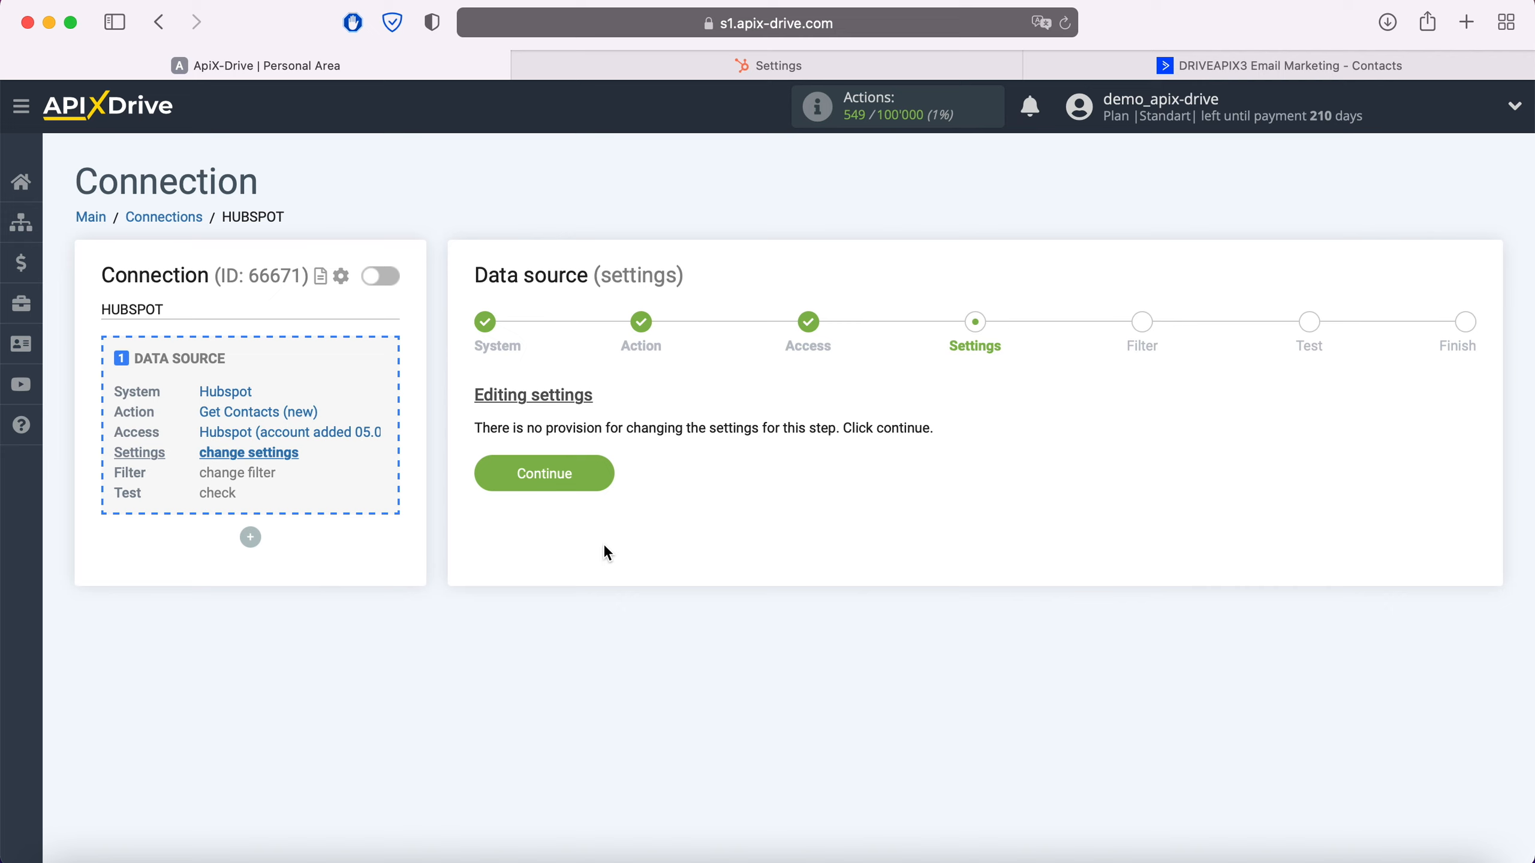
{"action": "left_click", "coordinate": [604, 473]}
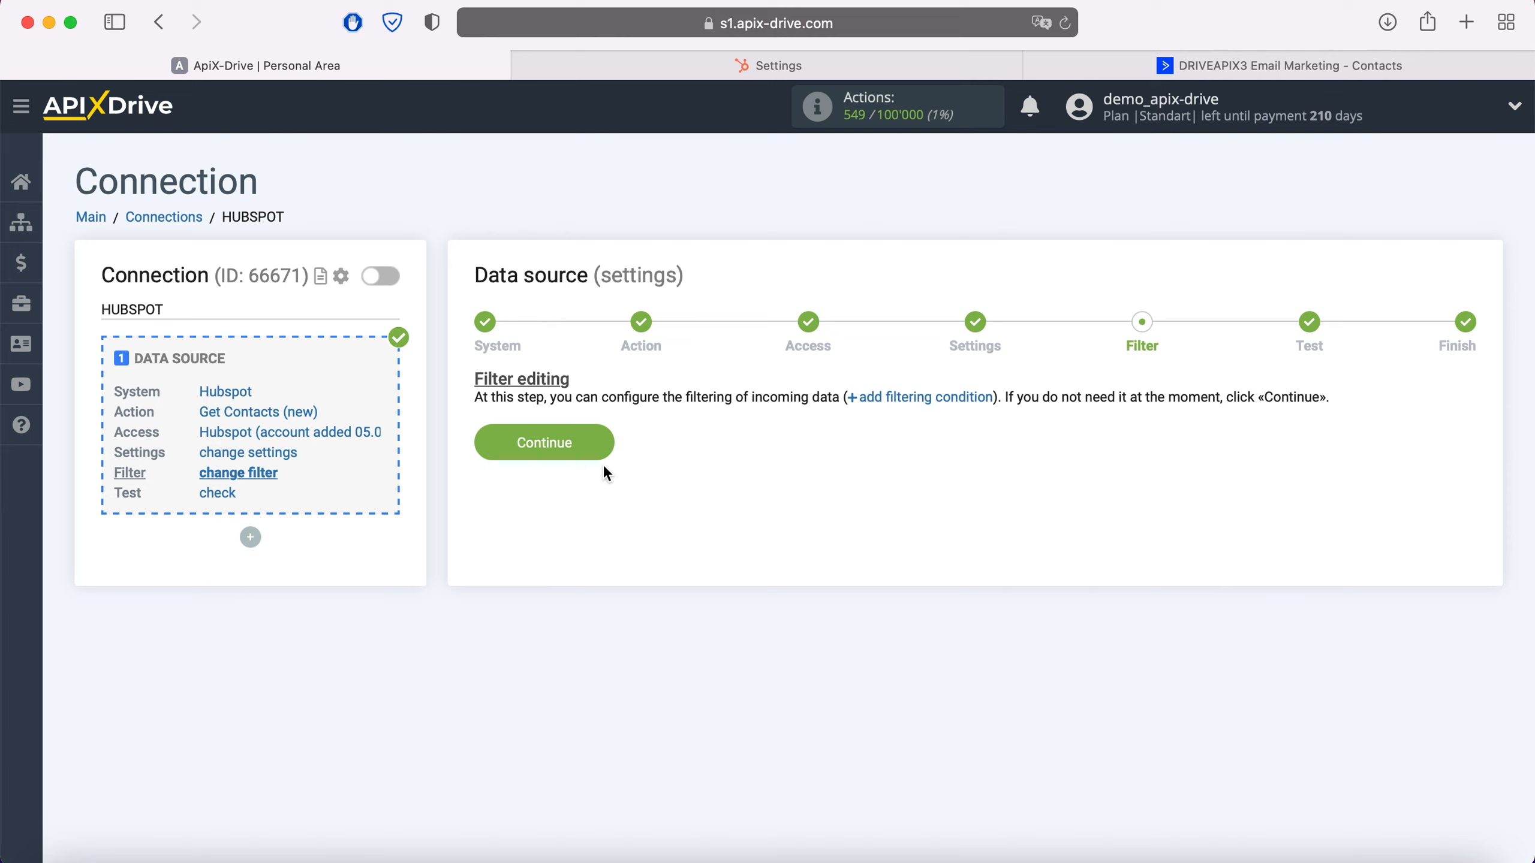
{"action": "left_click", "coordinate": [603, 448]}
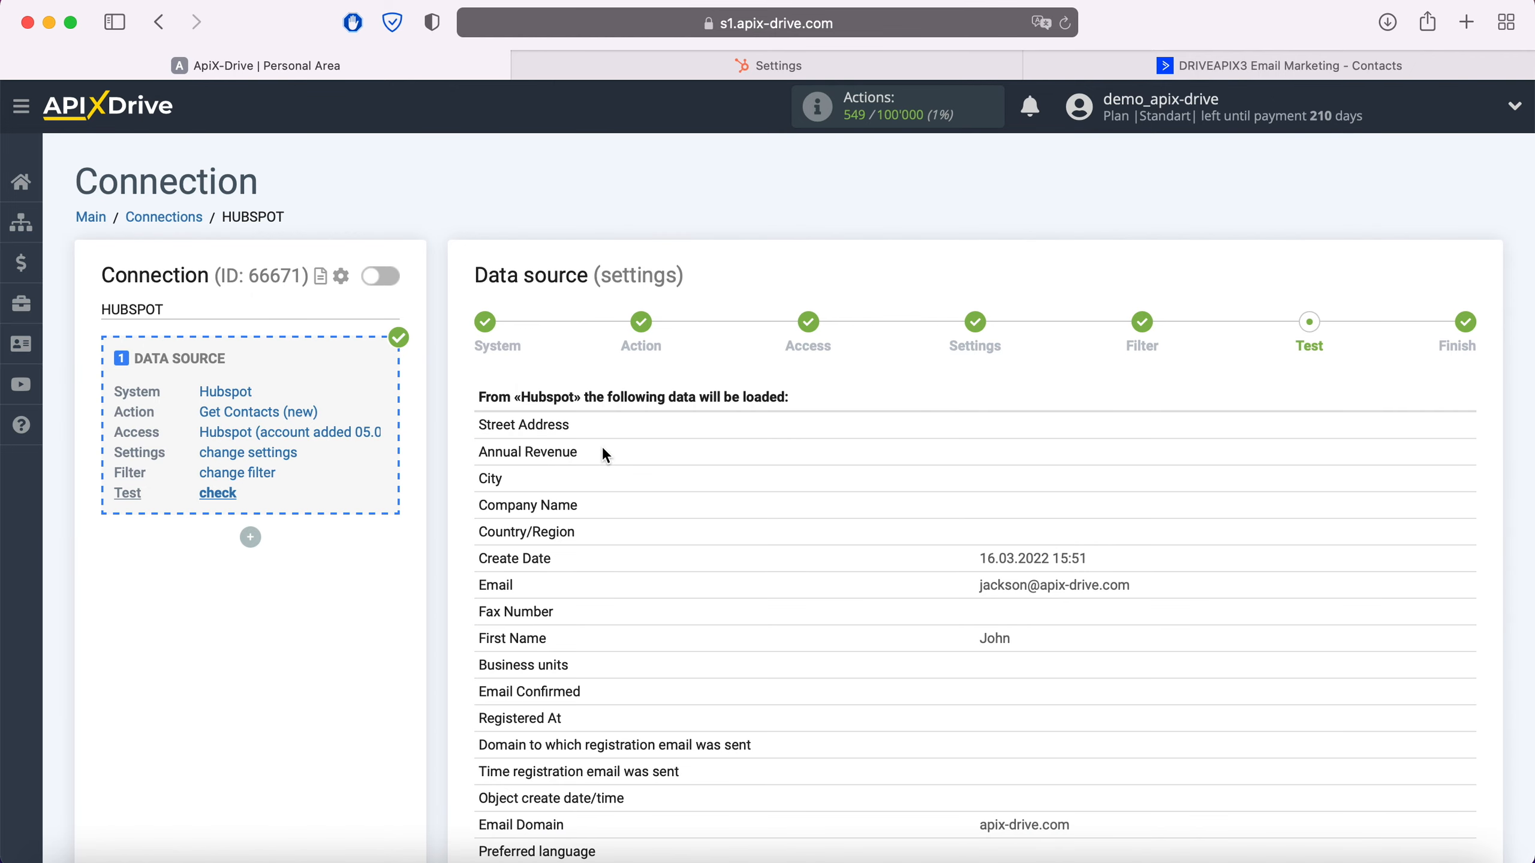
Review the test contact data loaded from Hubspot and complete the data source setup
{"action": "scroll", "coordinate": [604, 454], "scroll_direction": "down", "scroll_amount": 15}
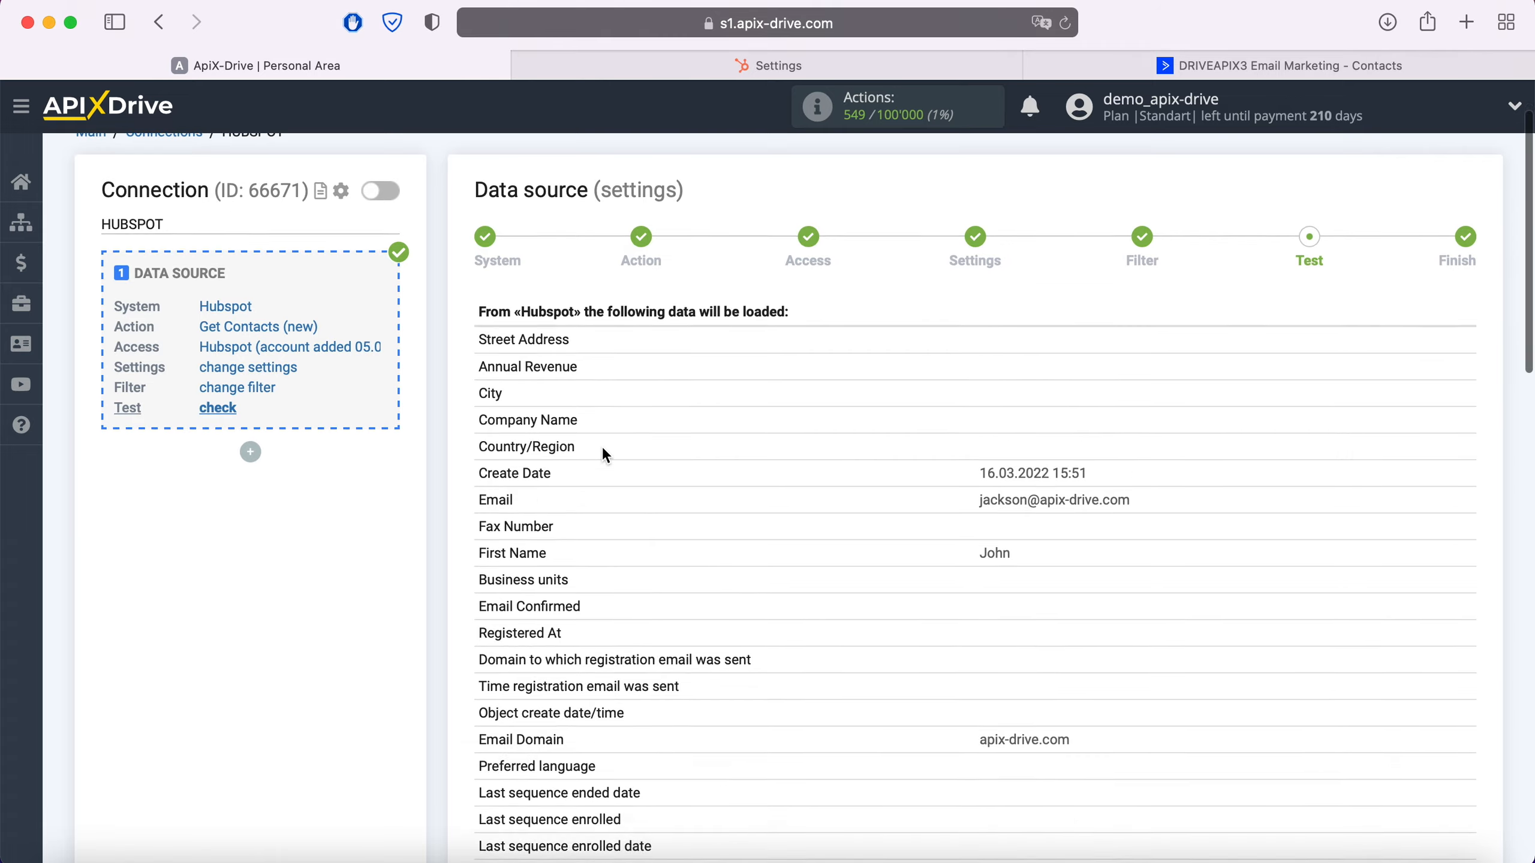
{"action": "scroll", "coordinate": [604, 449], "scroll_direction": "down", "scroll_amount": 8}
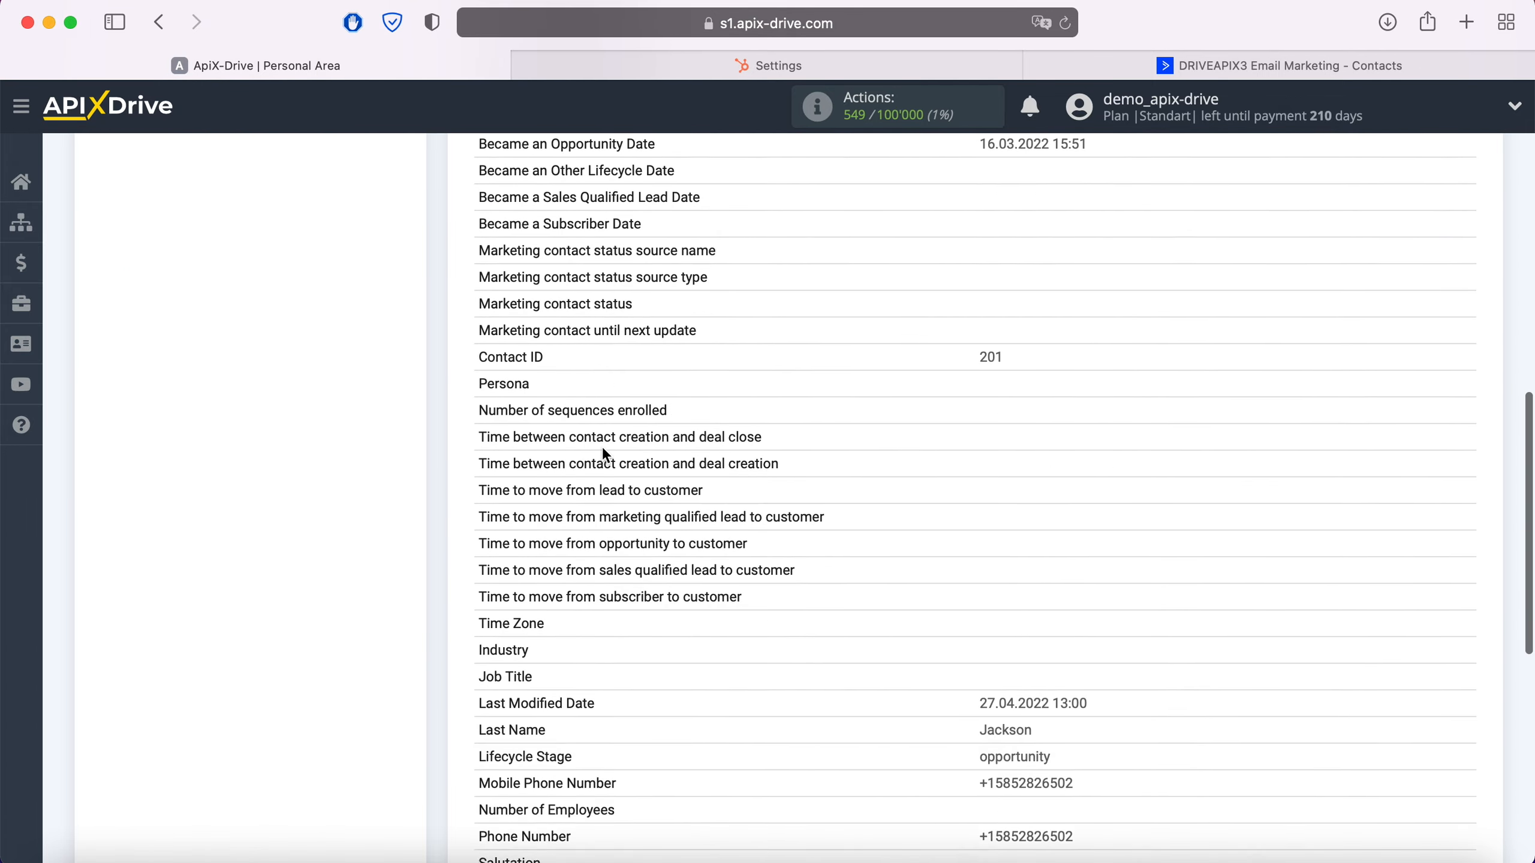
{"action": "left_click", "coordinate": [1440, 703]}
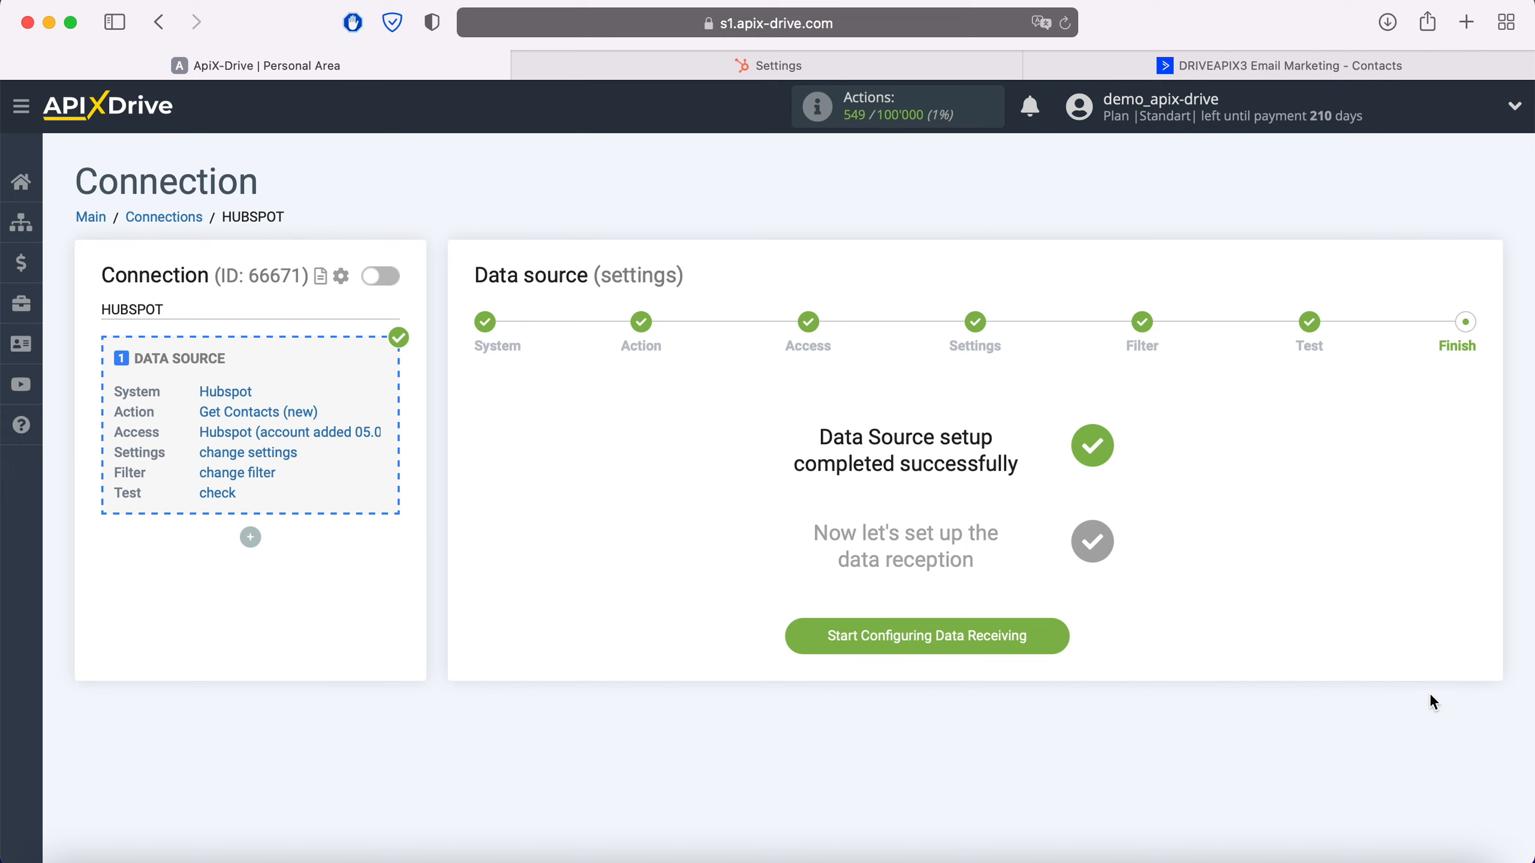
Start configuring data receiving and choose ActiveCampaign as the data destination system
{"action": "left_click", "coordinate": [1063, 635]}
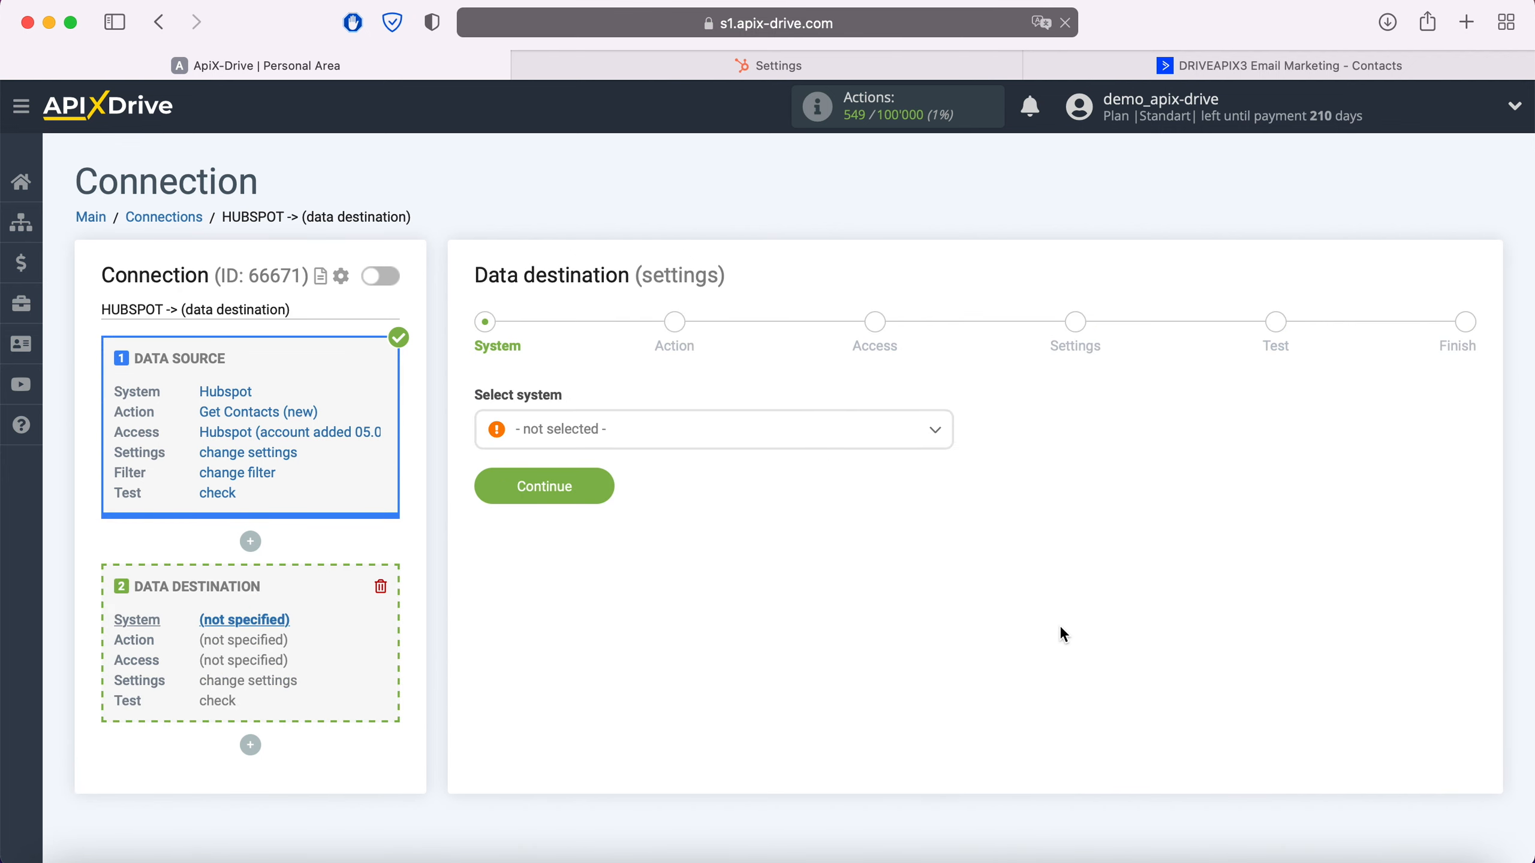
{"action": "left_click", "coordinate": [849, 437]}
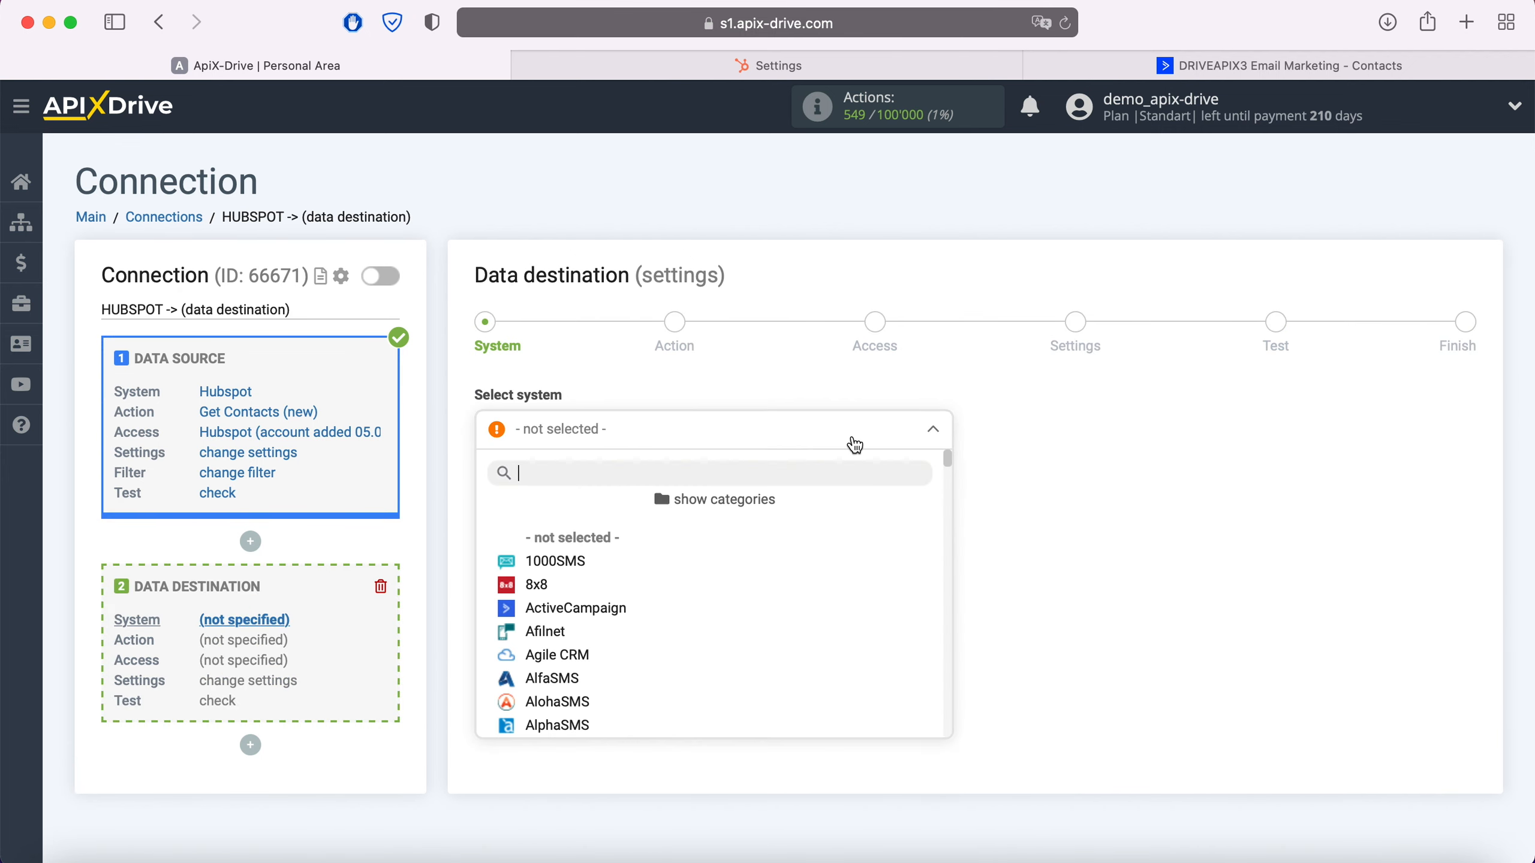
{"action": "left_click", "coordinate": [618, 612]}
{"action": "left_click", "coordinate": [601, 484]}
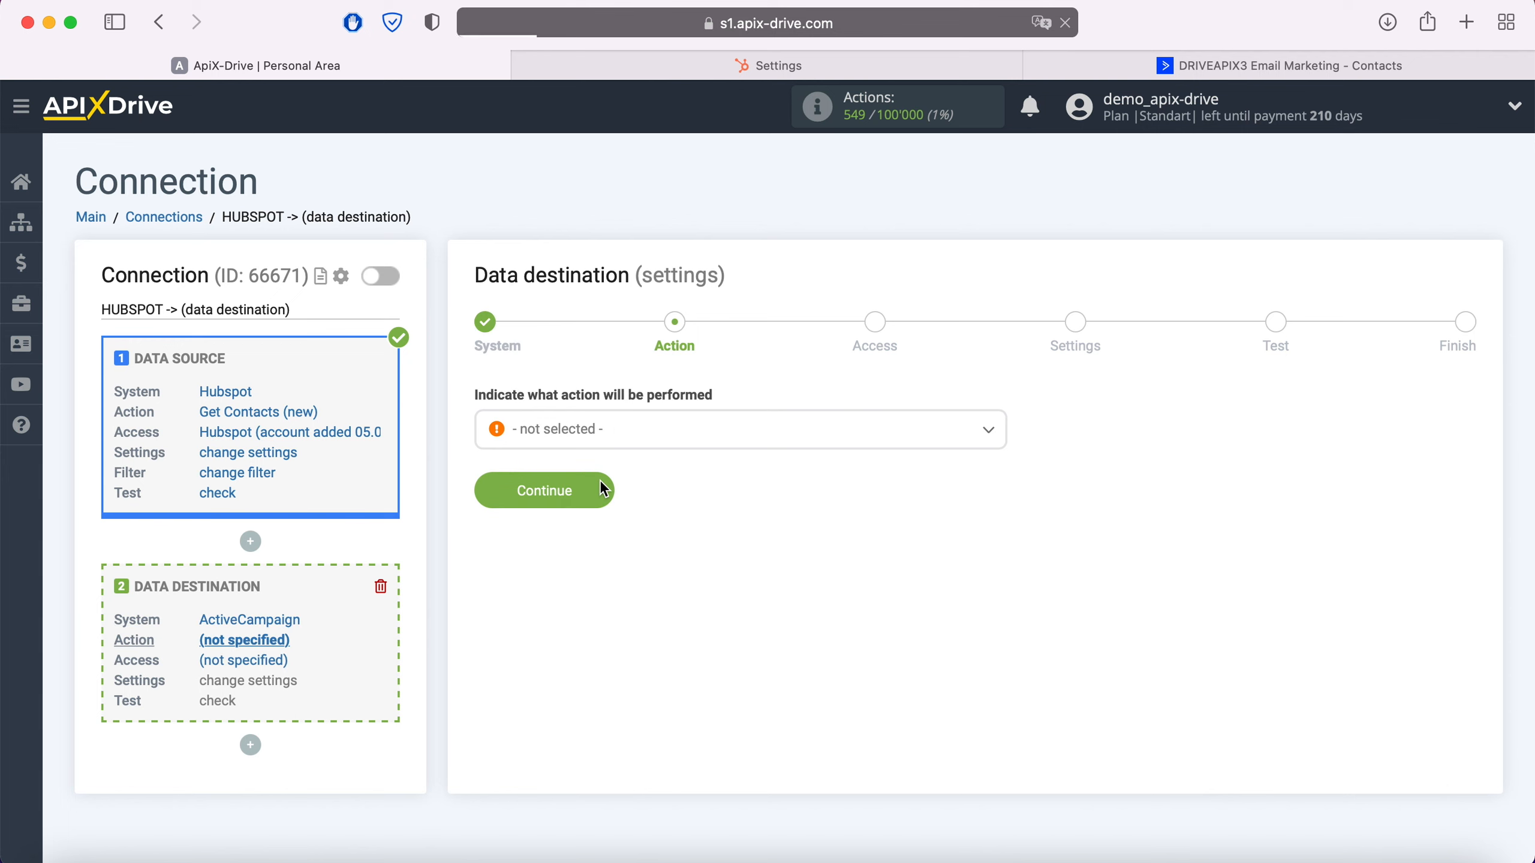
Set the data destination action to Add / Update Contact and continue to account access
{"action": "left_click", "coordinate": [628, 433]}
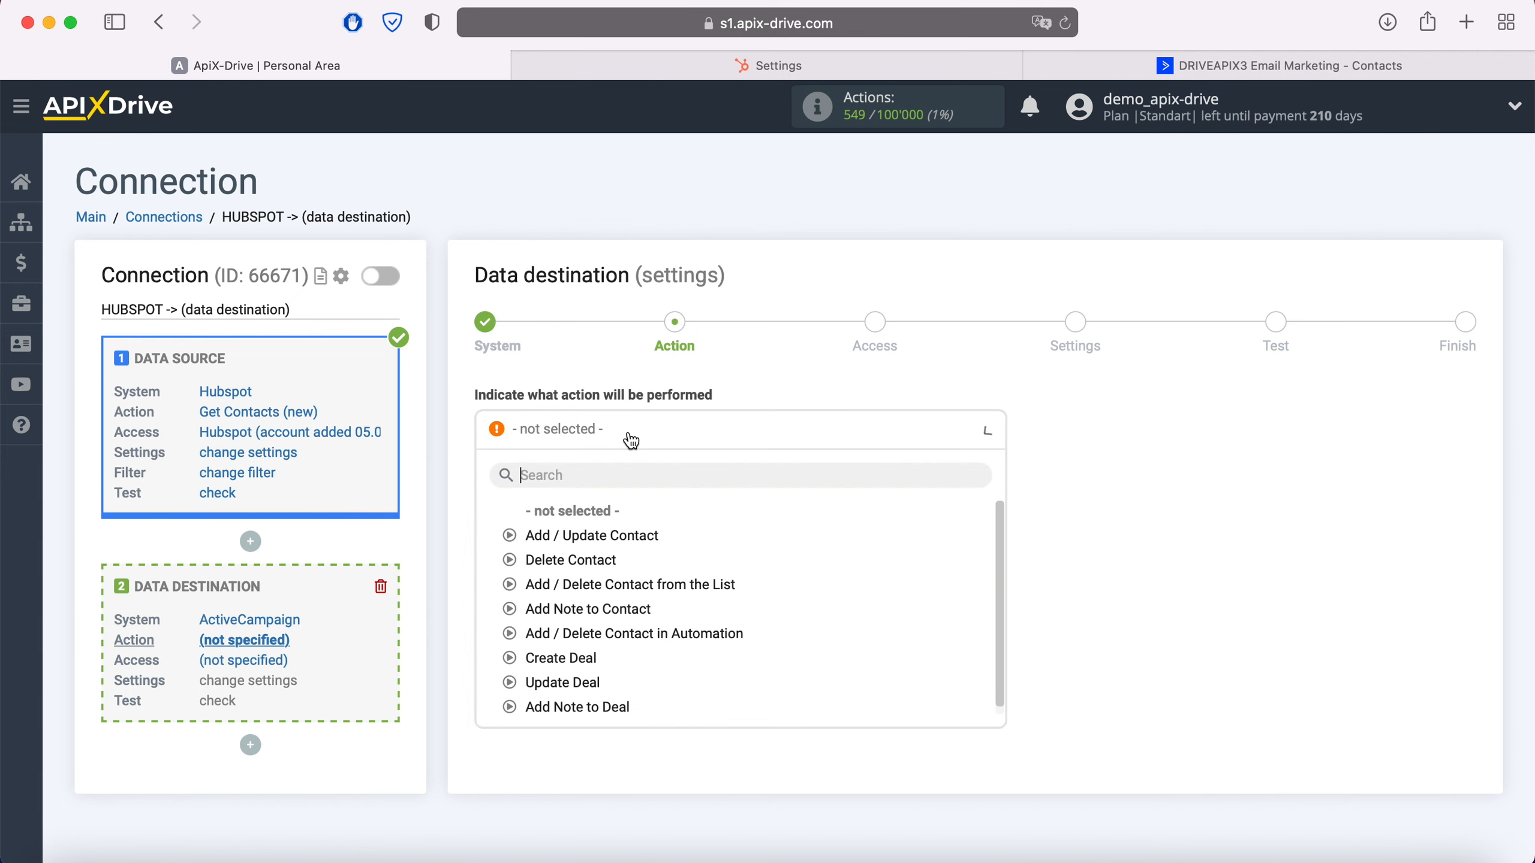
{"action": "left_click", "coordinate": [631, 535]}
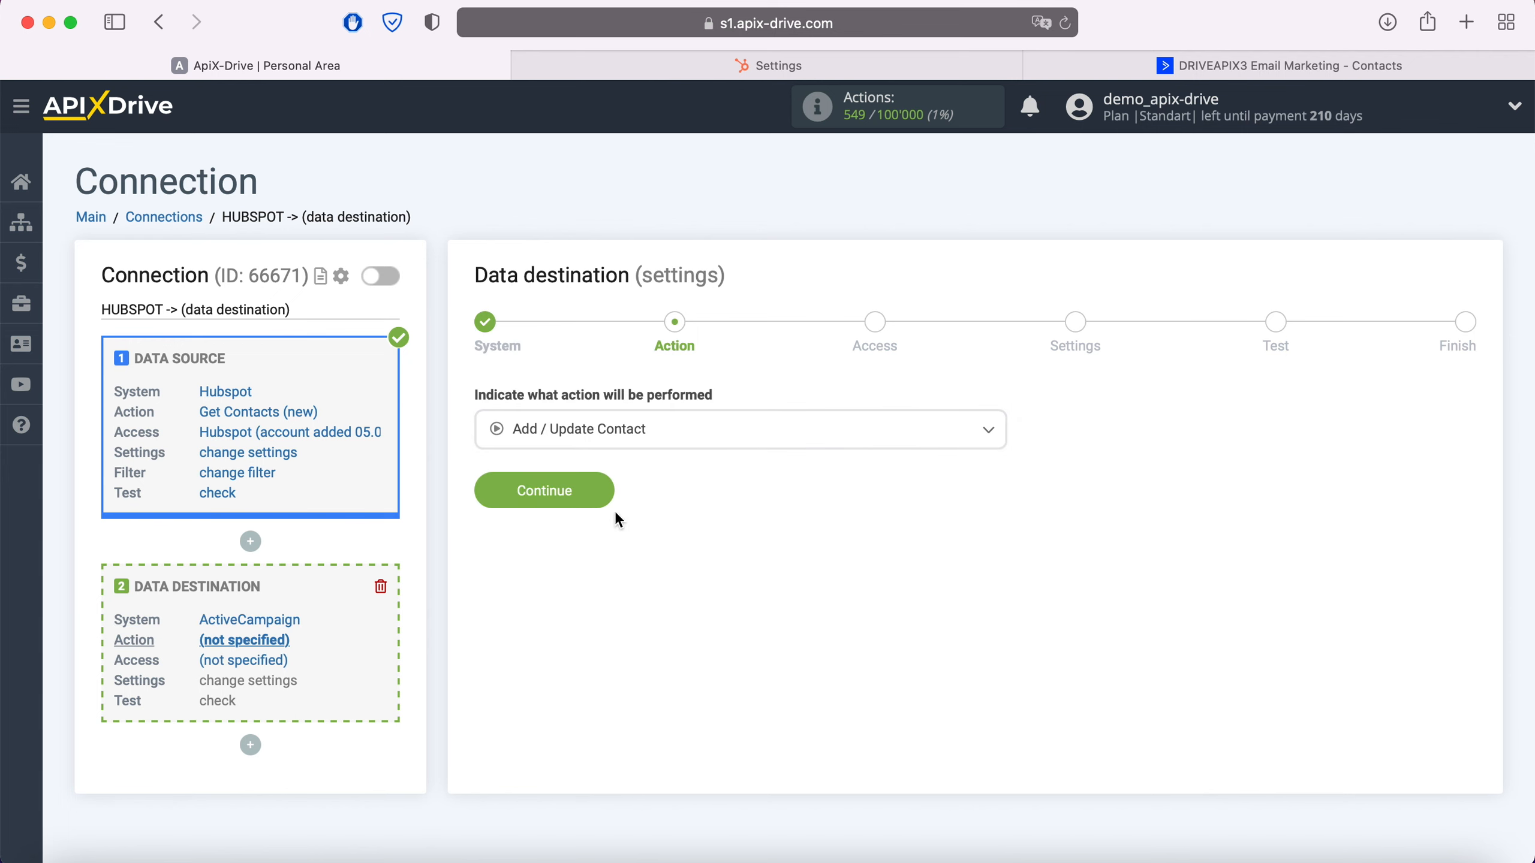
{"action": "left_click", "coordinate": [605, 489]}
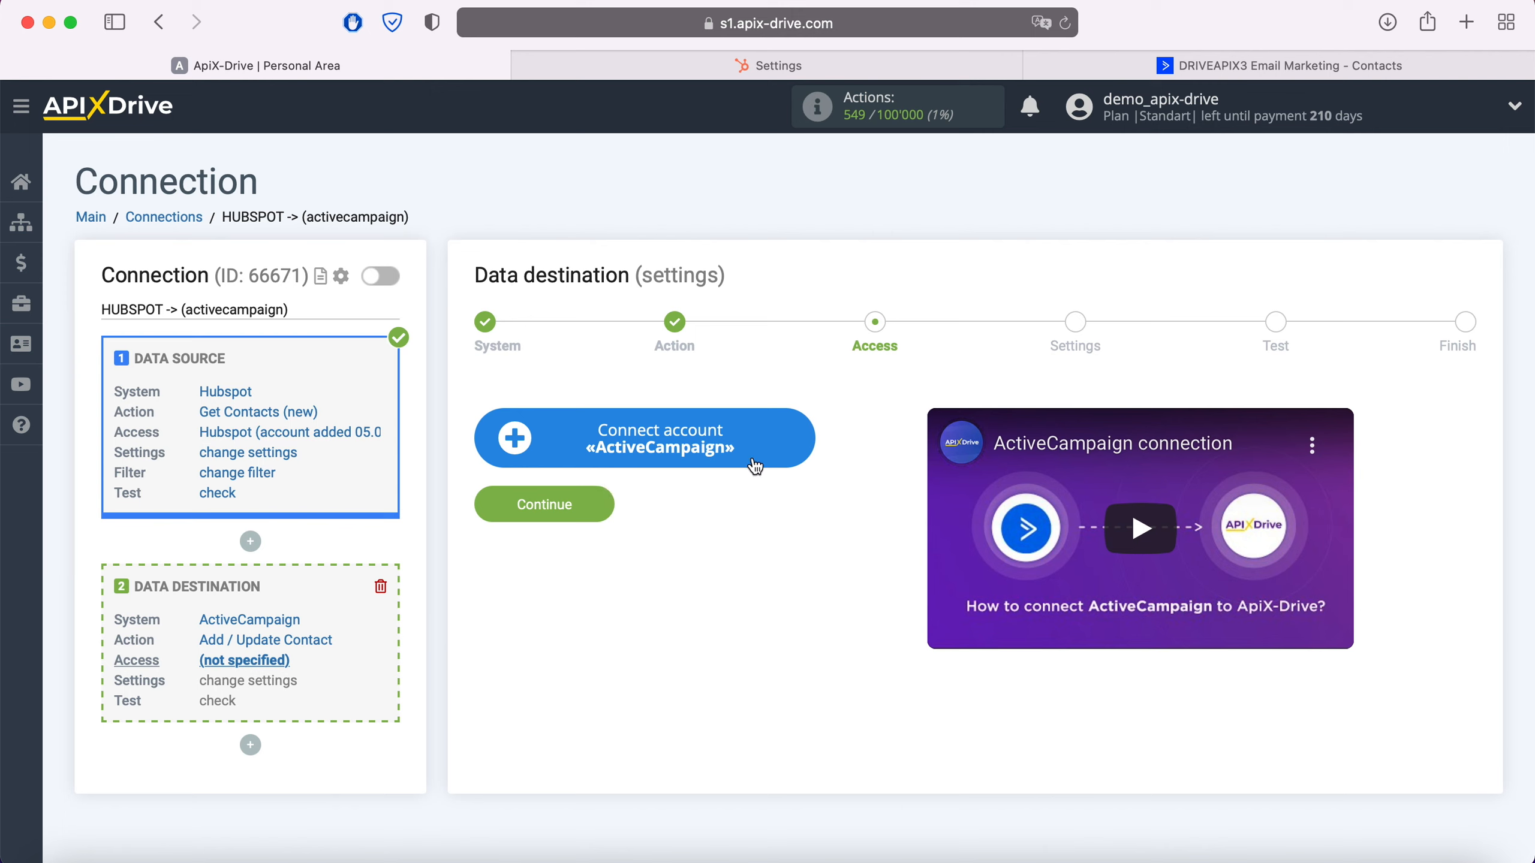
Start connecting an ActiveCampaign account, then switch to ActiveCampaign and open its Developer settings
{"action": "left_click", "coordinate": [806, 439]}
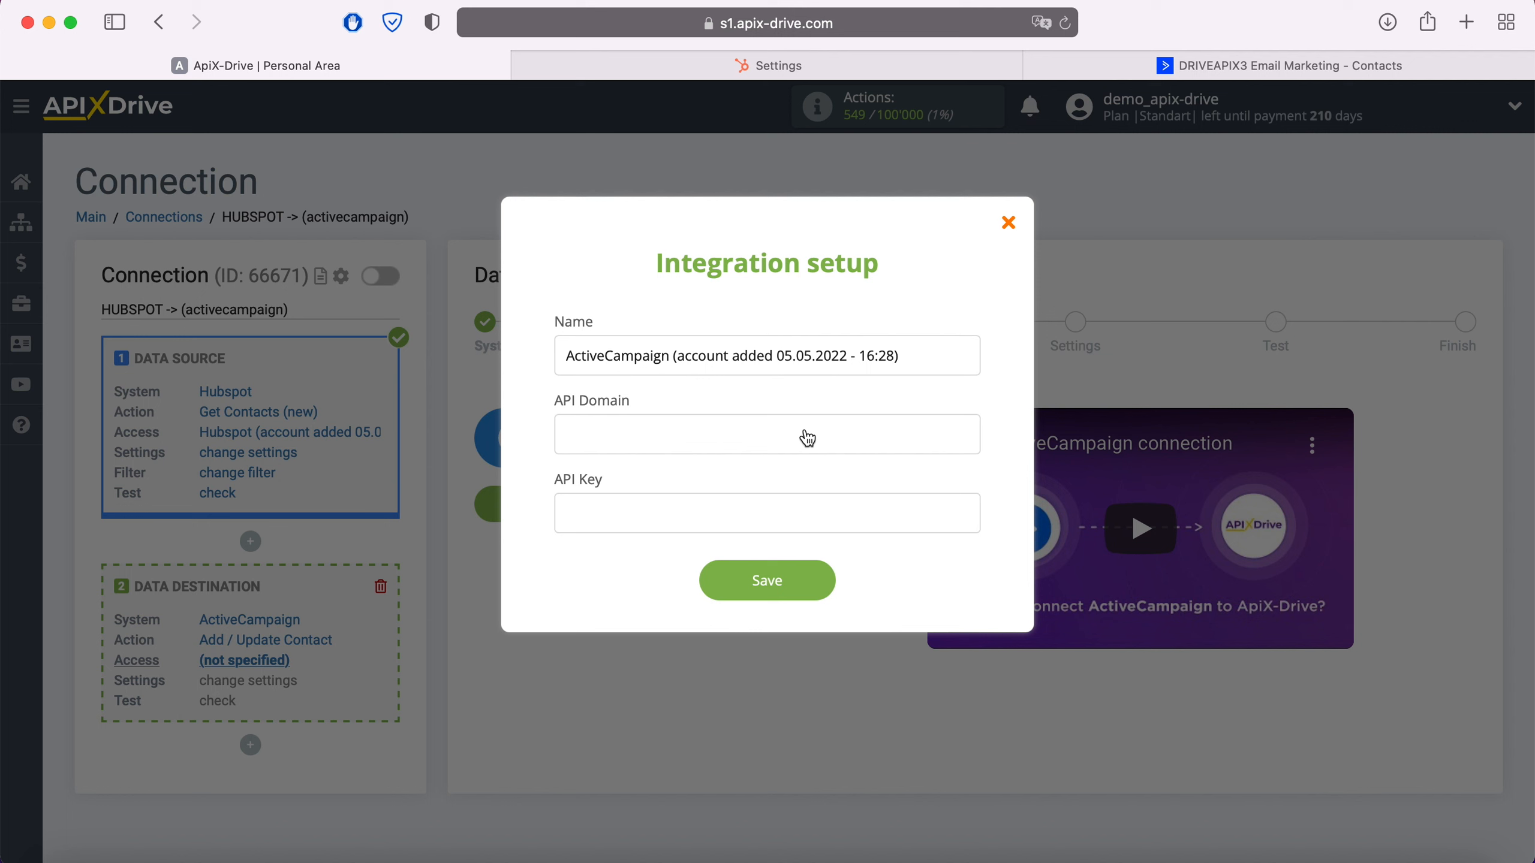
{"action": "left_click", "coordinate": [1163, 76]}
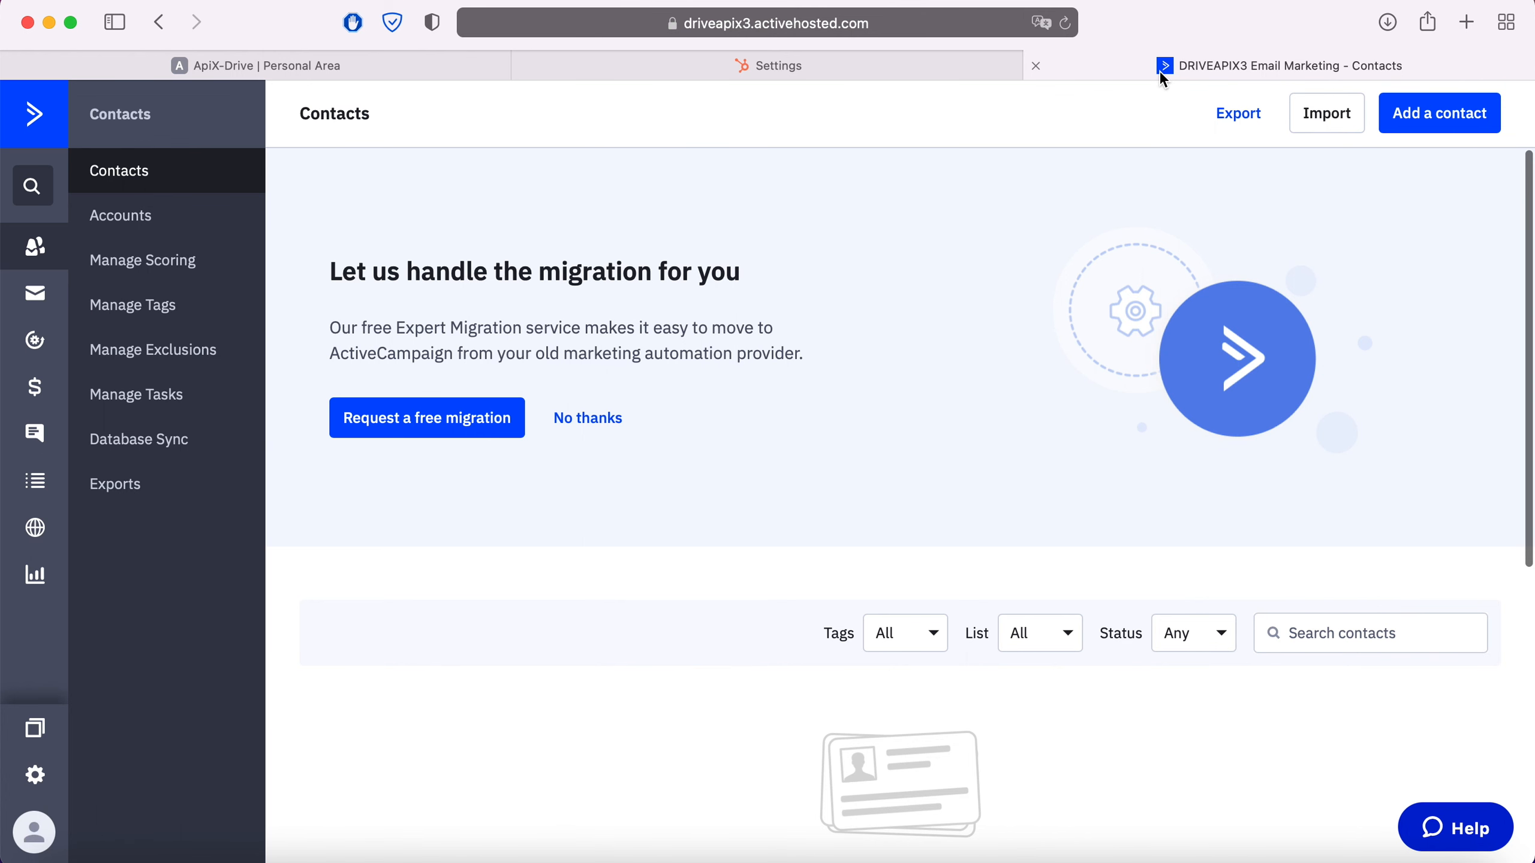
{"action": "left_click", "coordinate": [36, 776]}
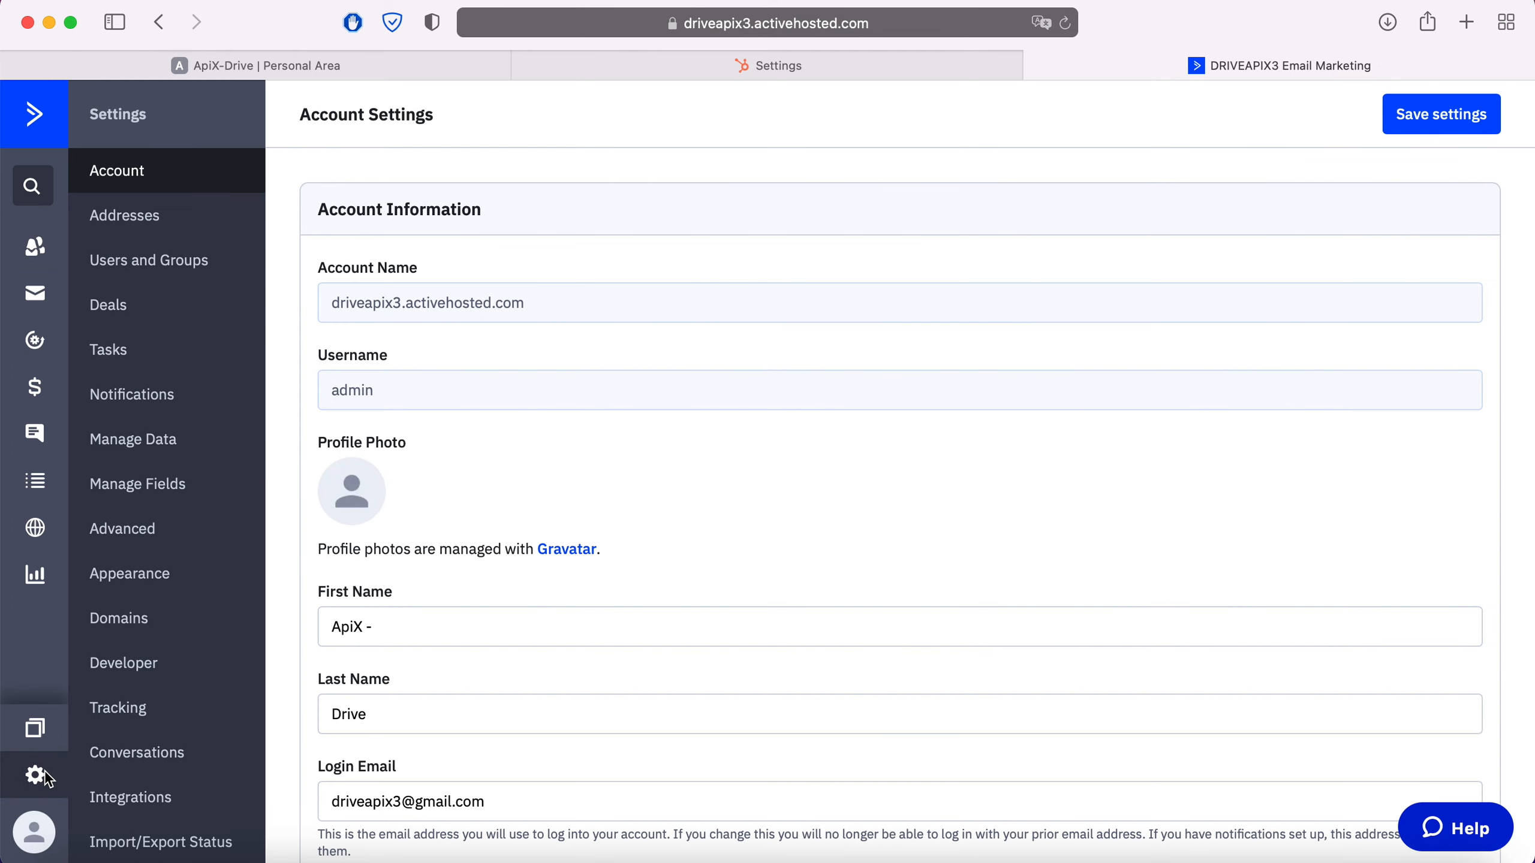
{"action": "left_click", "coordinate": [133, 665]}
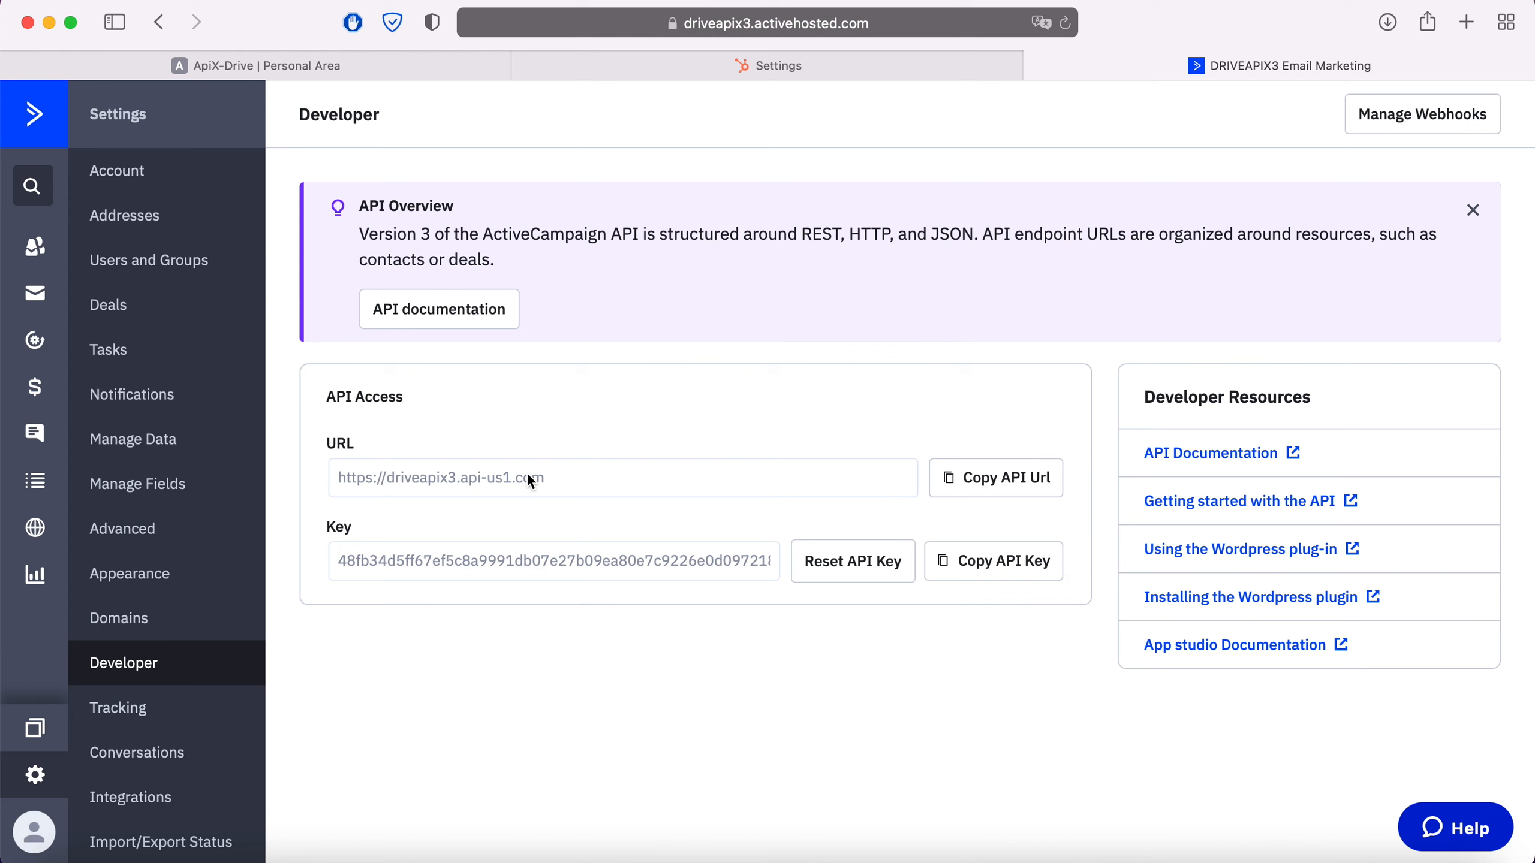
Copy the ActiveCampaign API URL and paste it as the API Domain in ApiX-Drive's integration setup
{"action": "left_click_drag", "start_coordinate": [554, 479], "coordinate": [338, 481]}
{"action": "right_click", "coordinate": [364, 484]}
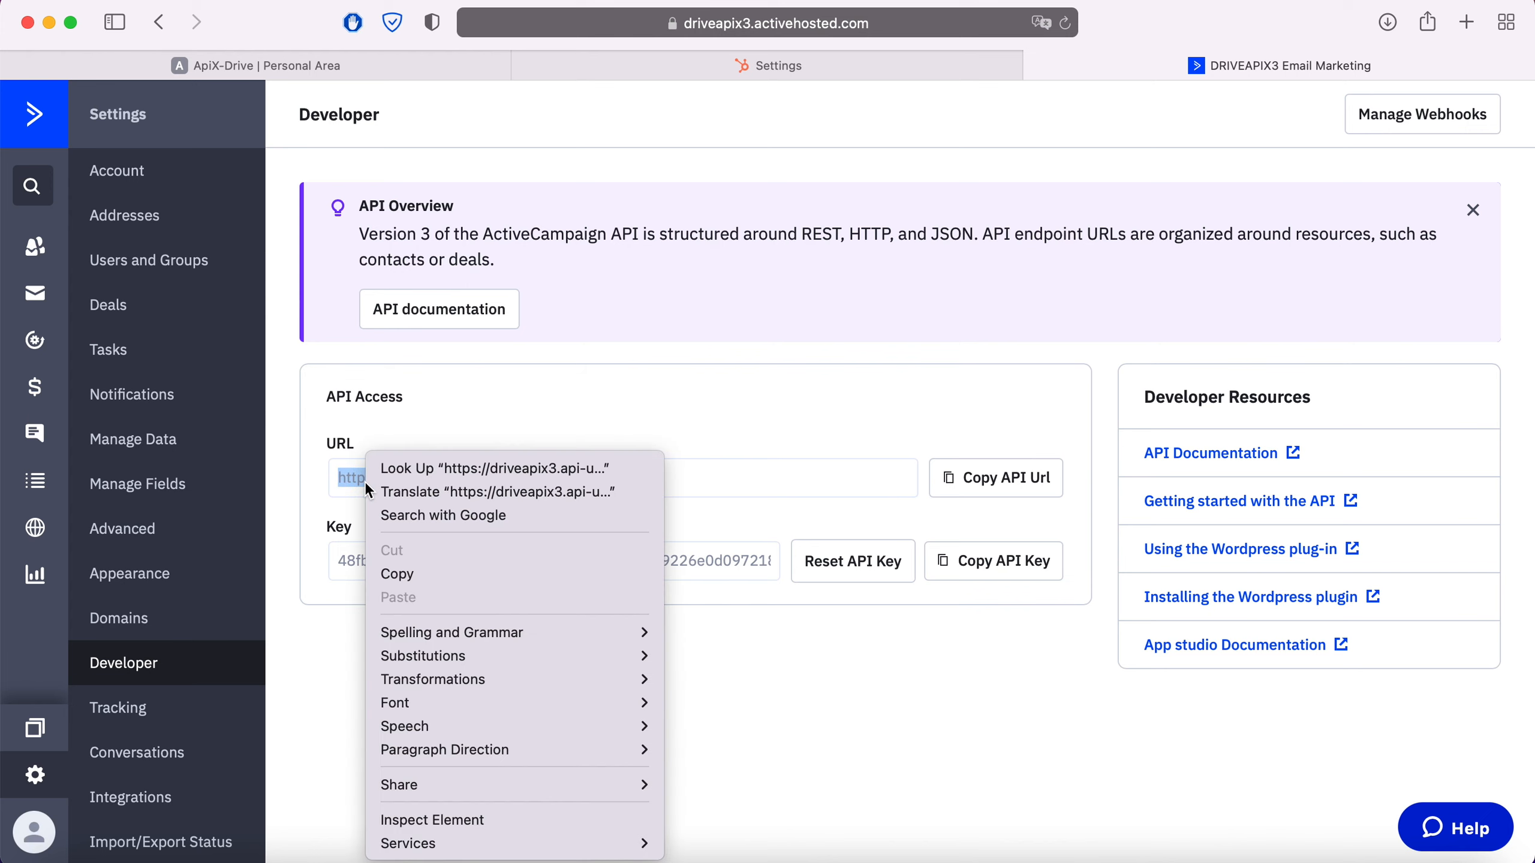
{"action": "left_click", "coordinate": [429, 571]}
{"action": "left_click", "coordinate": [365, 73]}
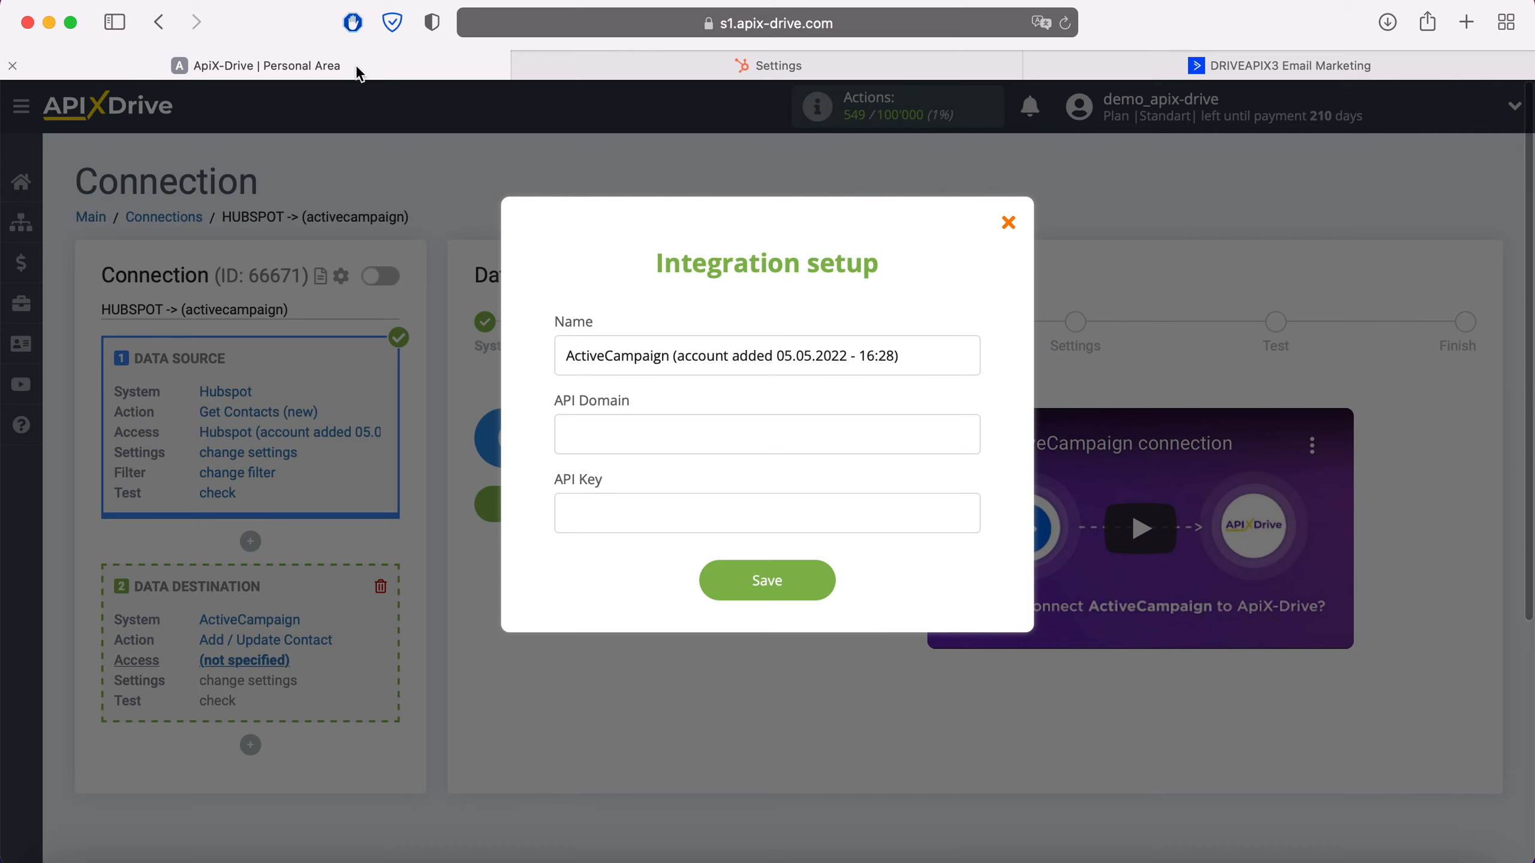
{"action": "right_click", "coordinate": [621, 431]}
{"action": "left_click", "coordinate": [674, 488]}
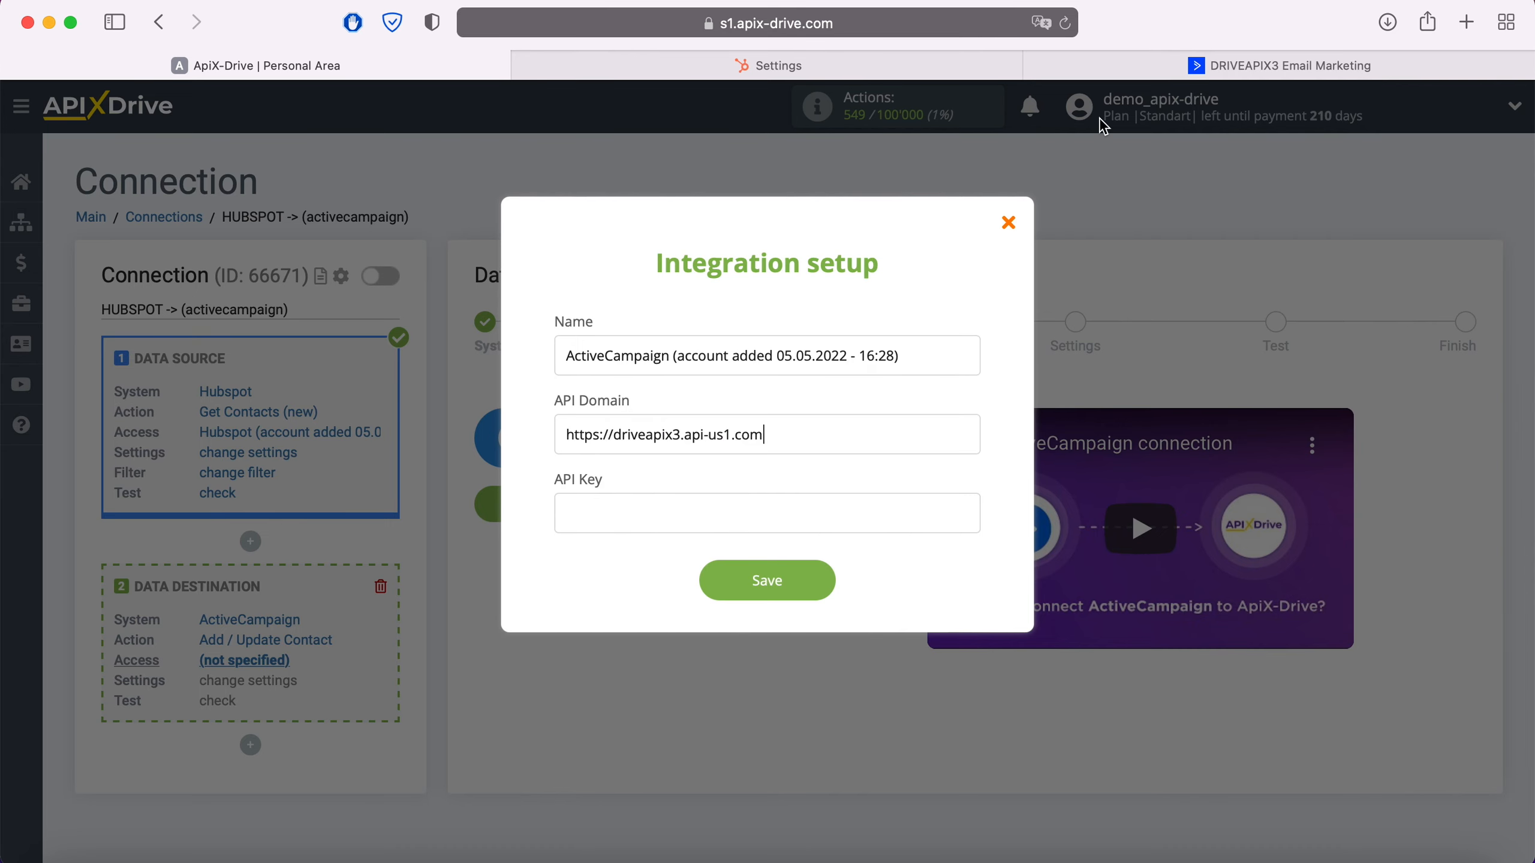
Copy the API key from ActiveCampaign's Developer settings, paste it as the API Key in ApiX-Drive's integration setup, and save
{"action": "left_click", "coordinate": [1279, 66]}
{"action": "left_click", "coordinate": [979, 567]}
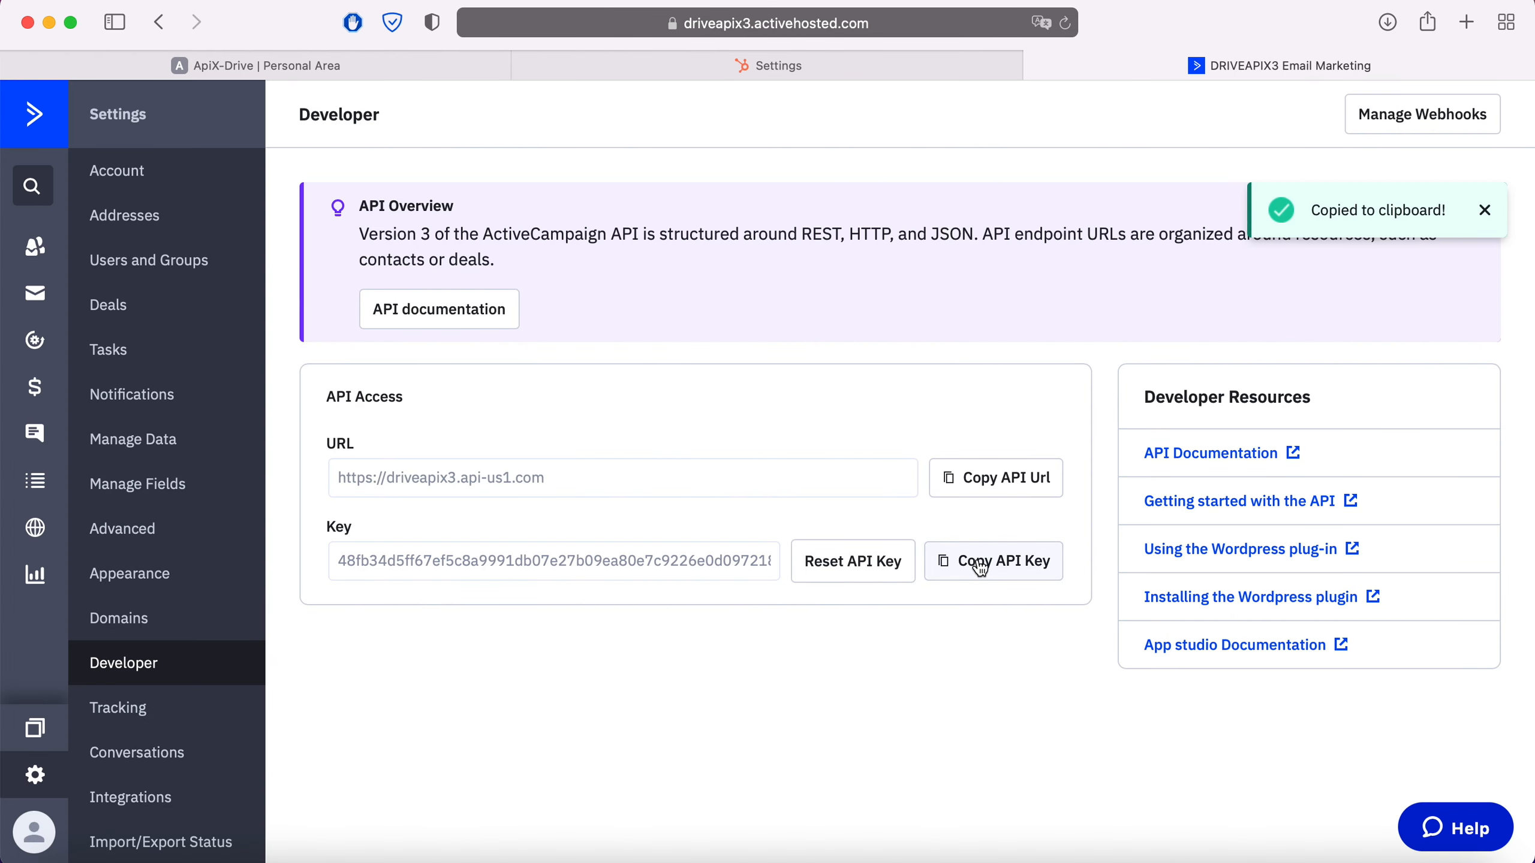
{"action": "left_click", "coordinate": [407, 64]}
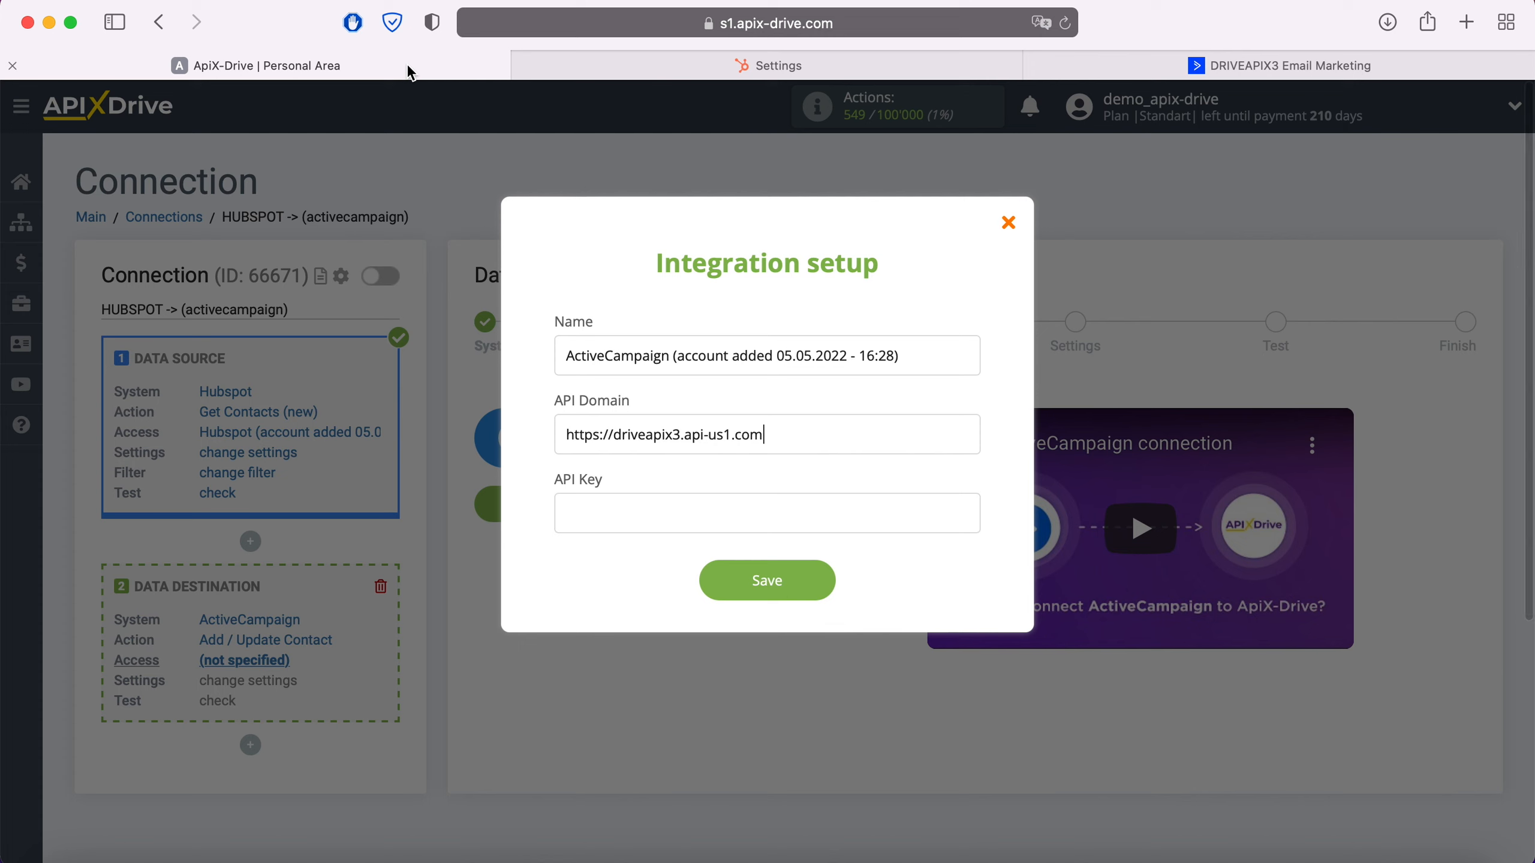
{"action": "right_click", "coordinate": [629, 516]}
{"action": "left_click", "coordinate": [679, 576]}
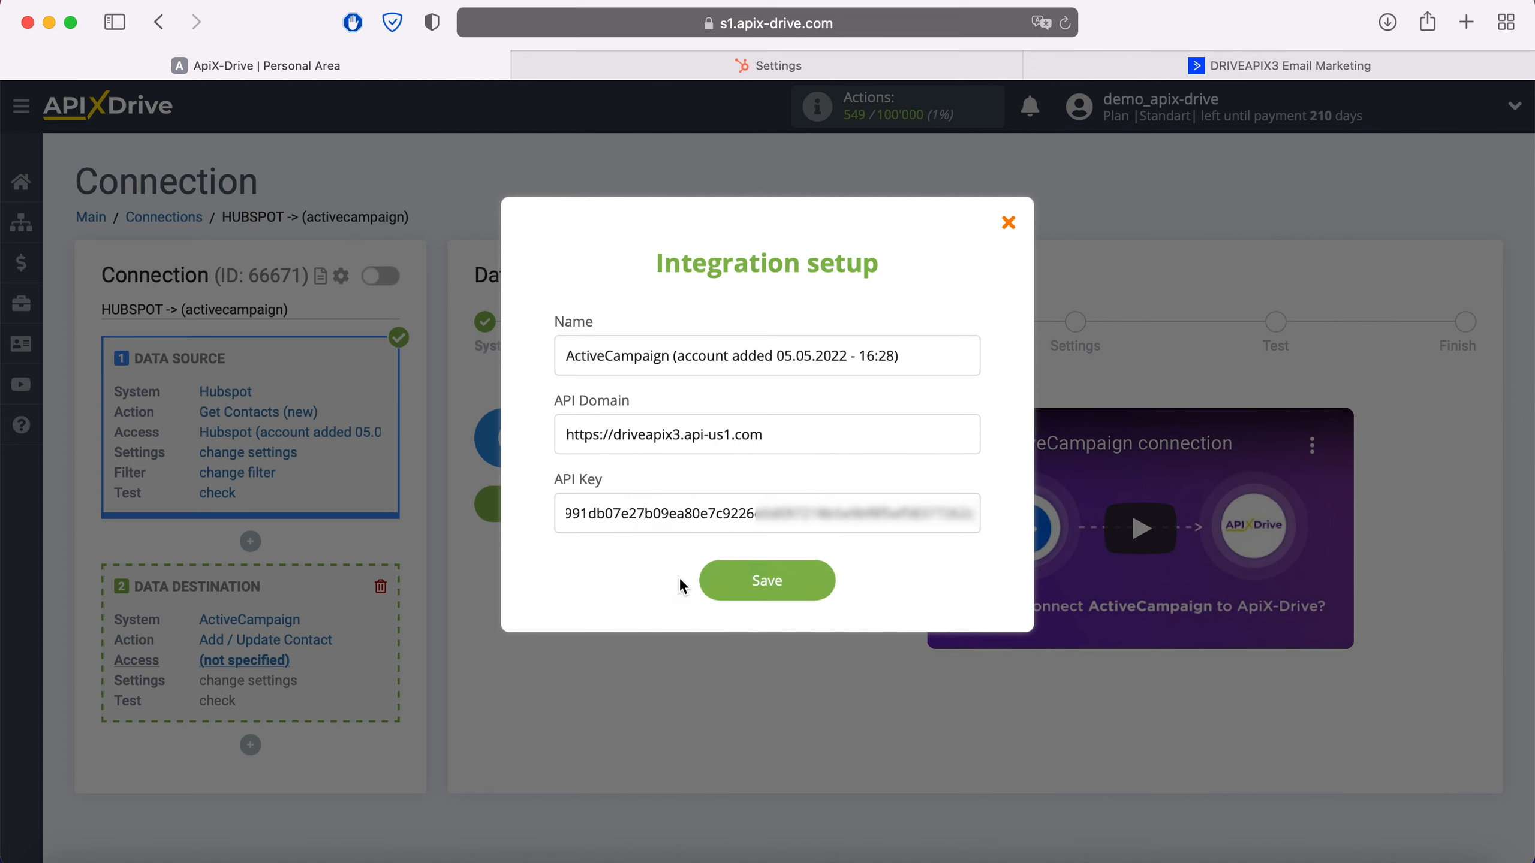
{"action": "left_click", "coordinate": [816, 583]}
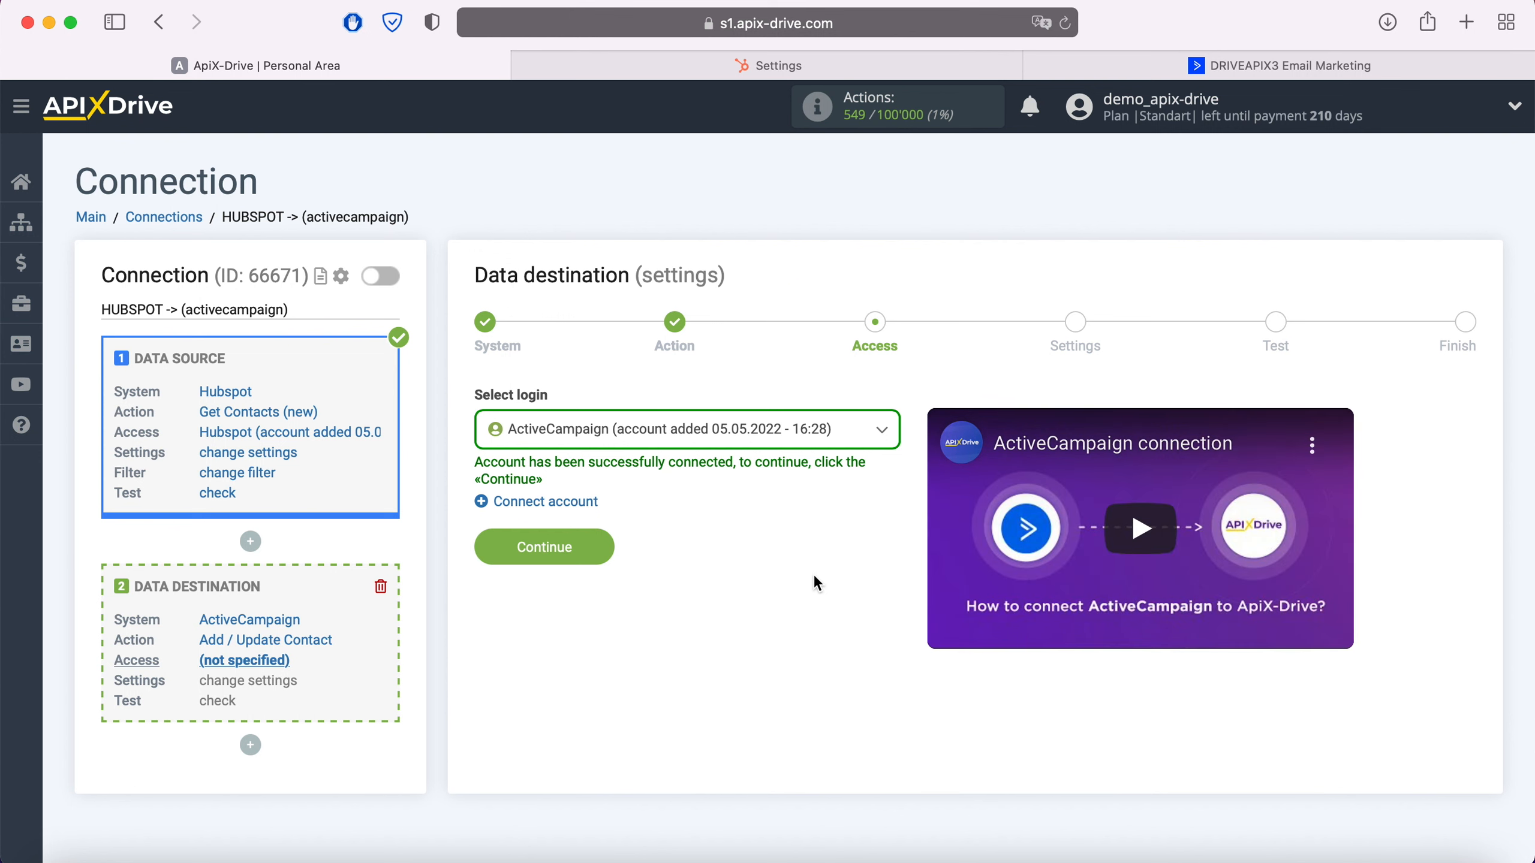
Select the newly connected ActiveCampaign account as the data destination login and continue to the settings
{"action": "left_click", "coordinate": [767, 436]}
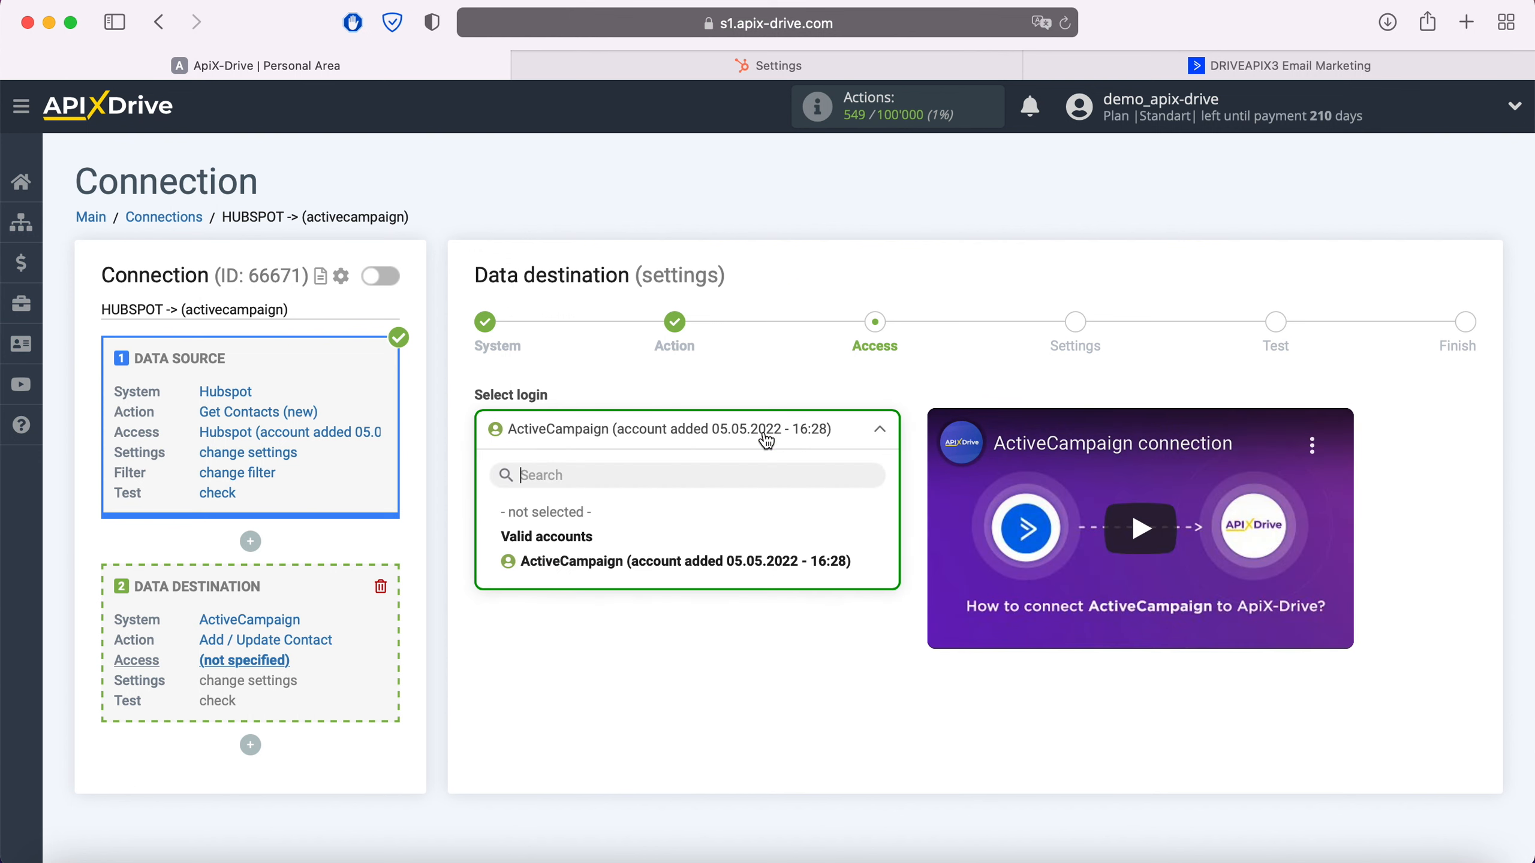
{"action": "left_click", "coordinate": [735, 560]}
{"action": "left_click", "coordinate": [597, 543]}
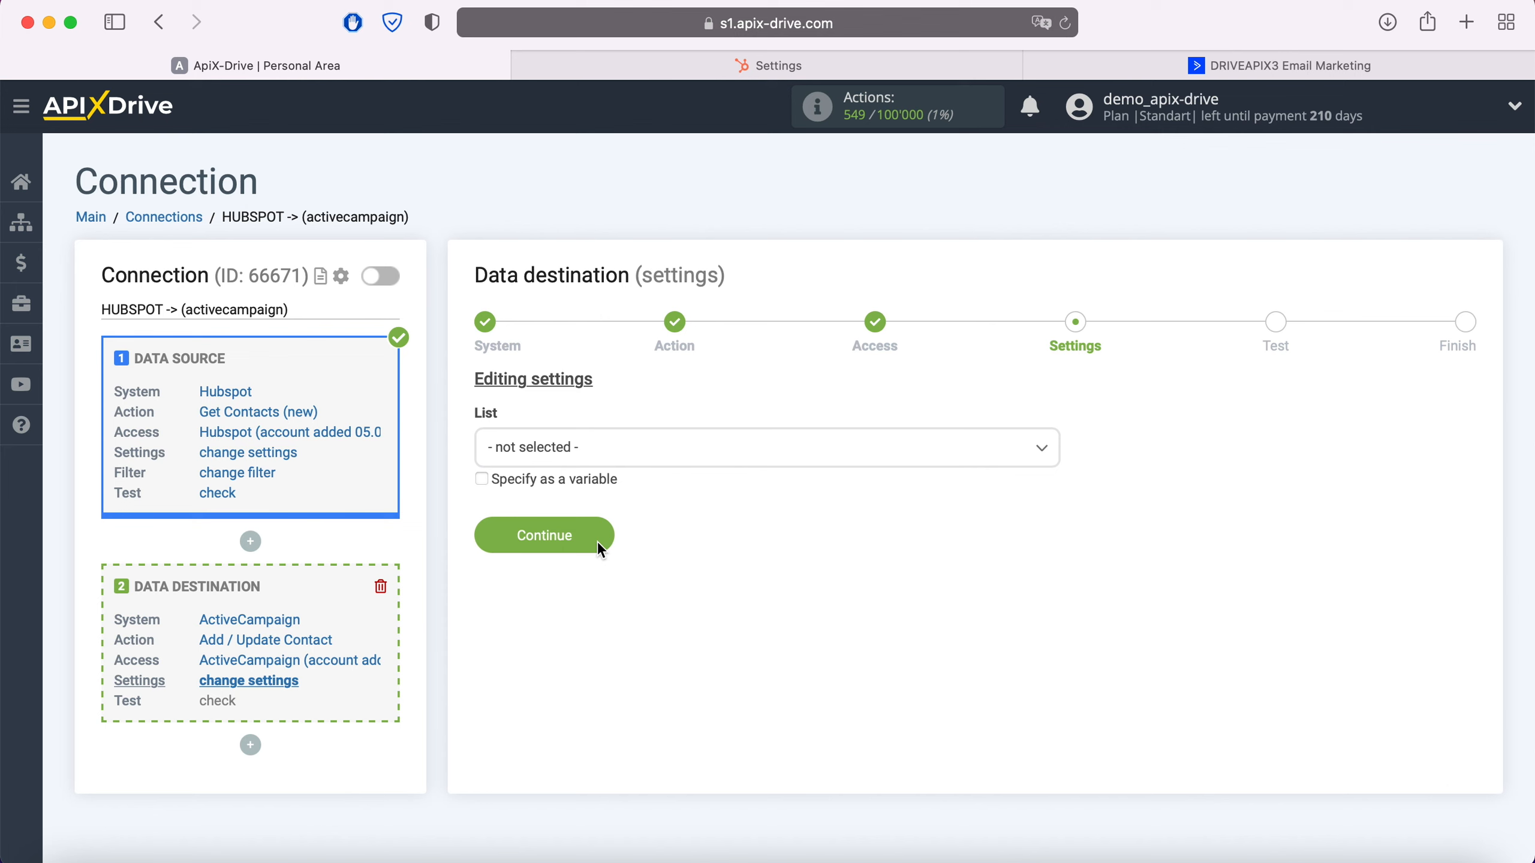
Set the destination list to Master Contact List and map the E-mail field to the HubSpot Email variable
{"action": "left_click", "coordinate": [616, 448]}
{"action": "left_click", "coordinate": [610, 559]}
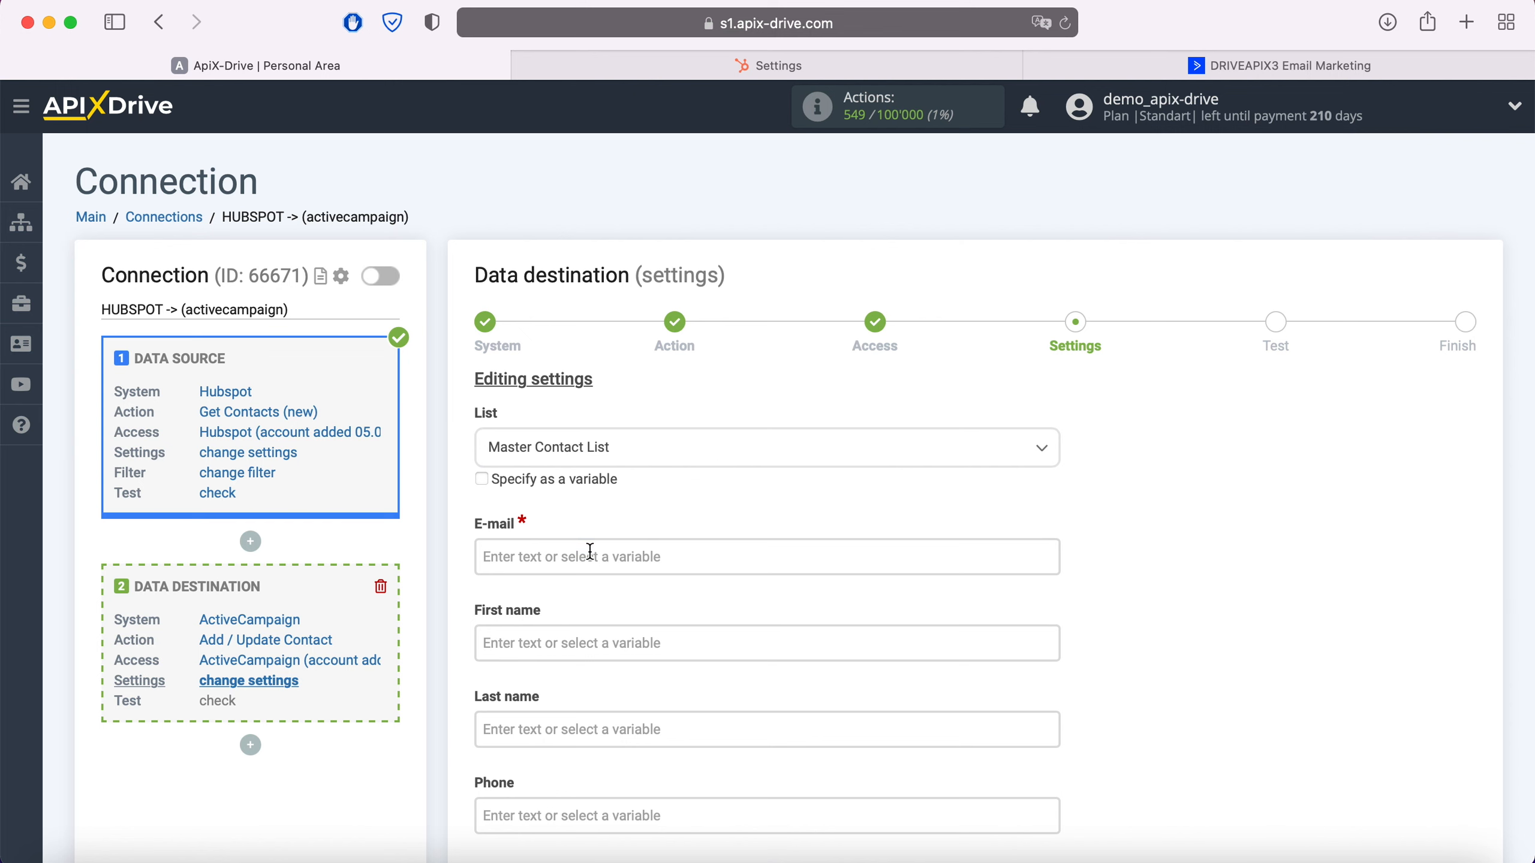
{"action": "left_click", "coordinate": [593, 554]}
{"action": "scroll", "coordinate": [589, 550], "scroll_direction": "down", "scroll_amount": 5}
{"action": "scroll", "coordinate": [870, 494], "scroll_direction": "down", "scroll_amount": 10}
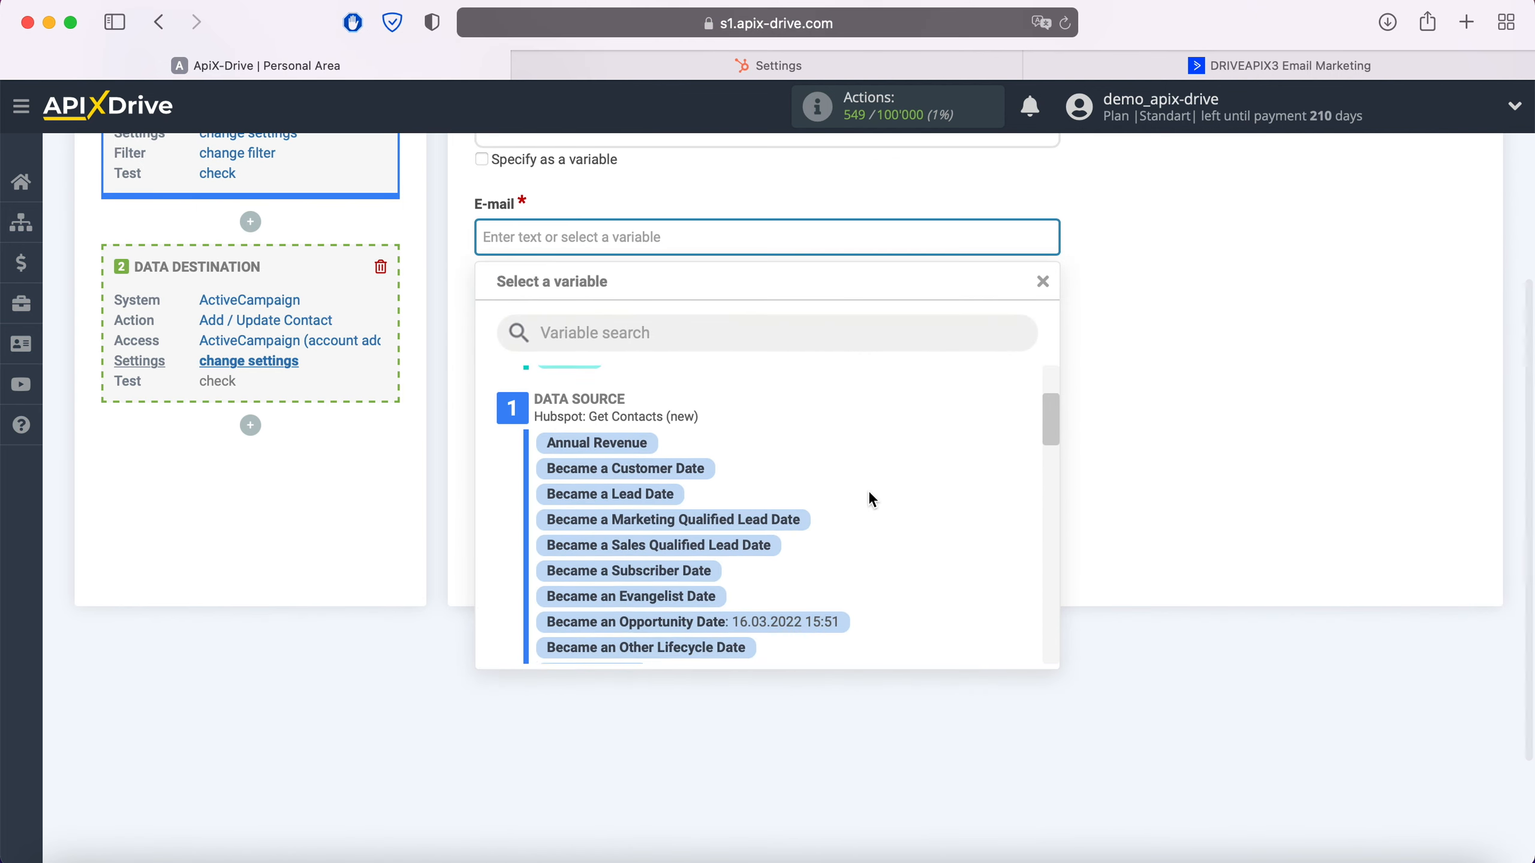
{"action": "scroll", "coordinate": [868, 499], "scroll_direction": "down", "scroll_amount": 3}
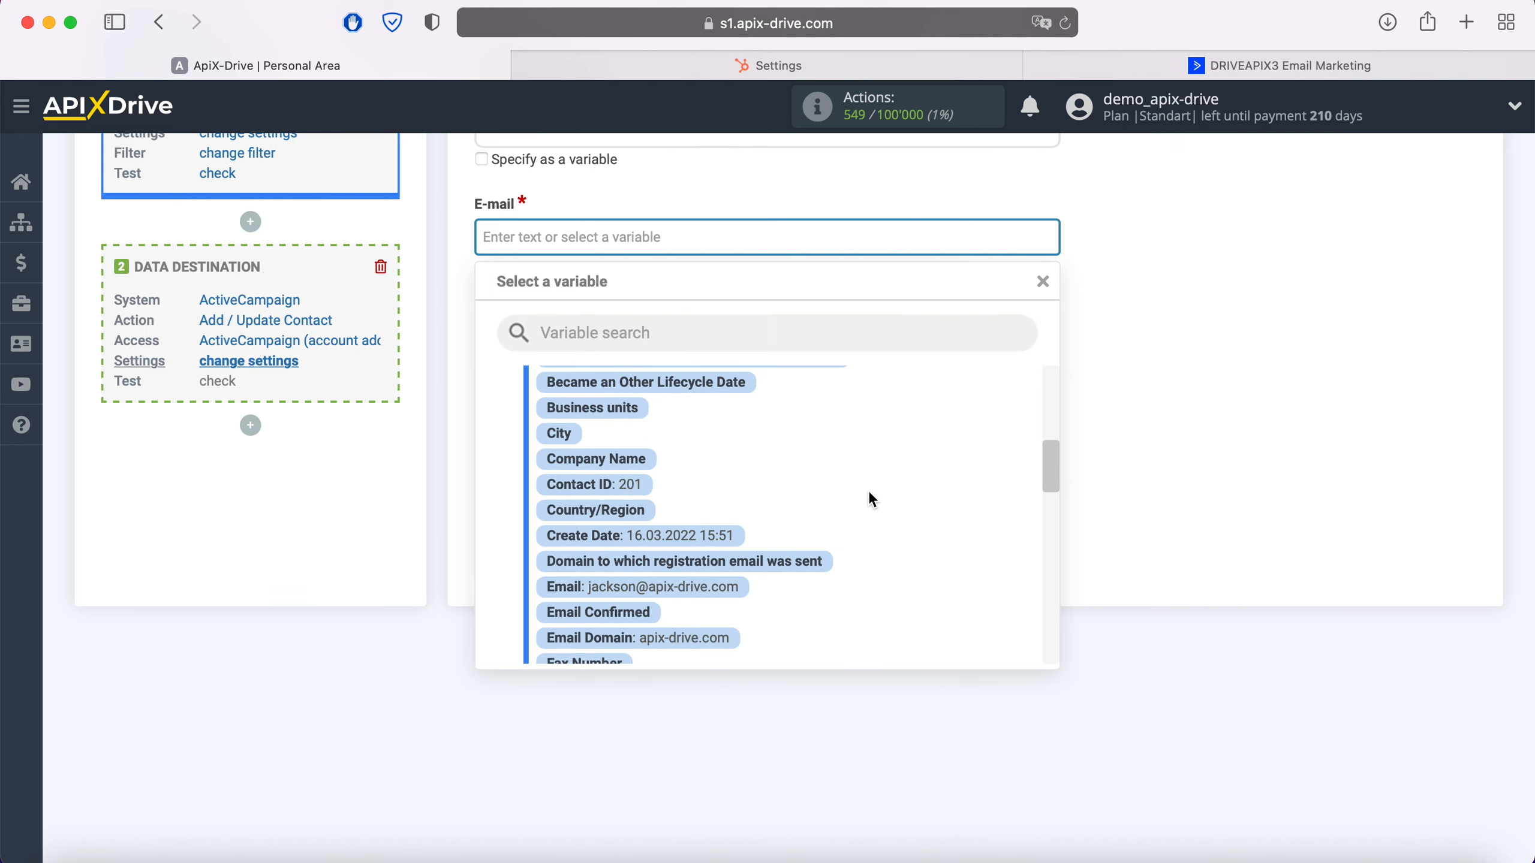
{"action": "left_click", "coordinate": [733, 520]}
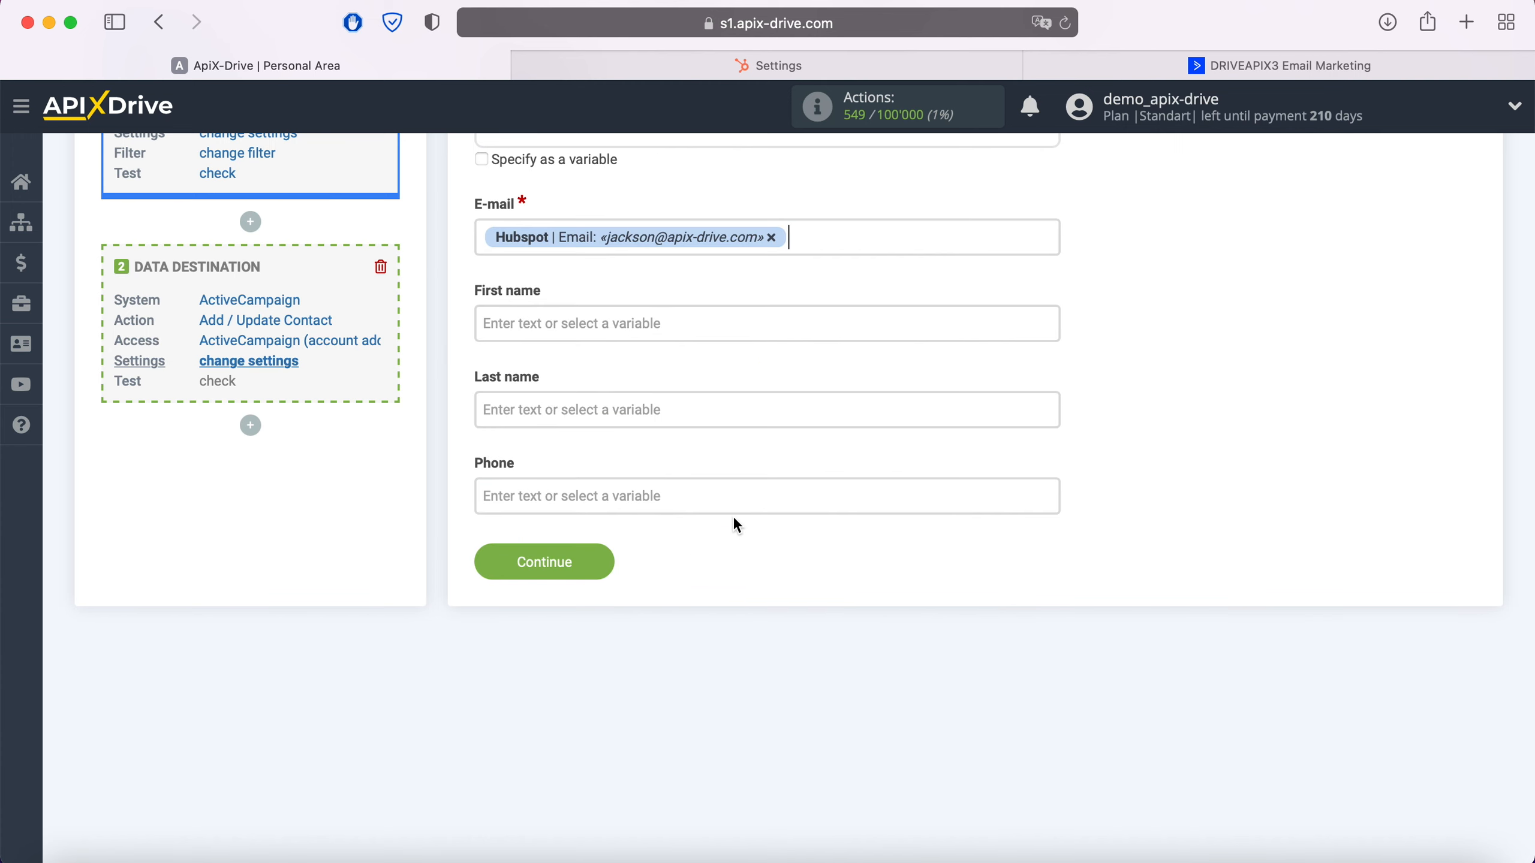
Map the First name and Last name fields to the HubSpot First Name and Last Name variables
{"action": "left_click", "coordinate": [606, 320]}
{"action": "scroll", "coordinate": [880, 452], "scroll_direction": "down", "scroll_amount": 3}
{"action": "scroll", "coordinate": [883, 449], "scroll_direction": "down", "scroll_amount": 5}
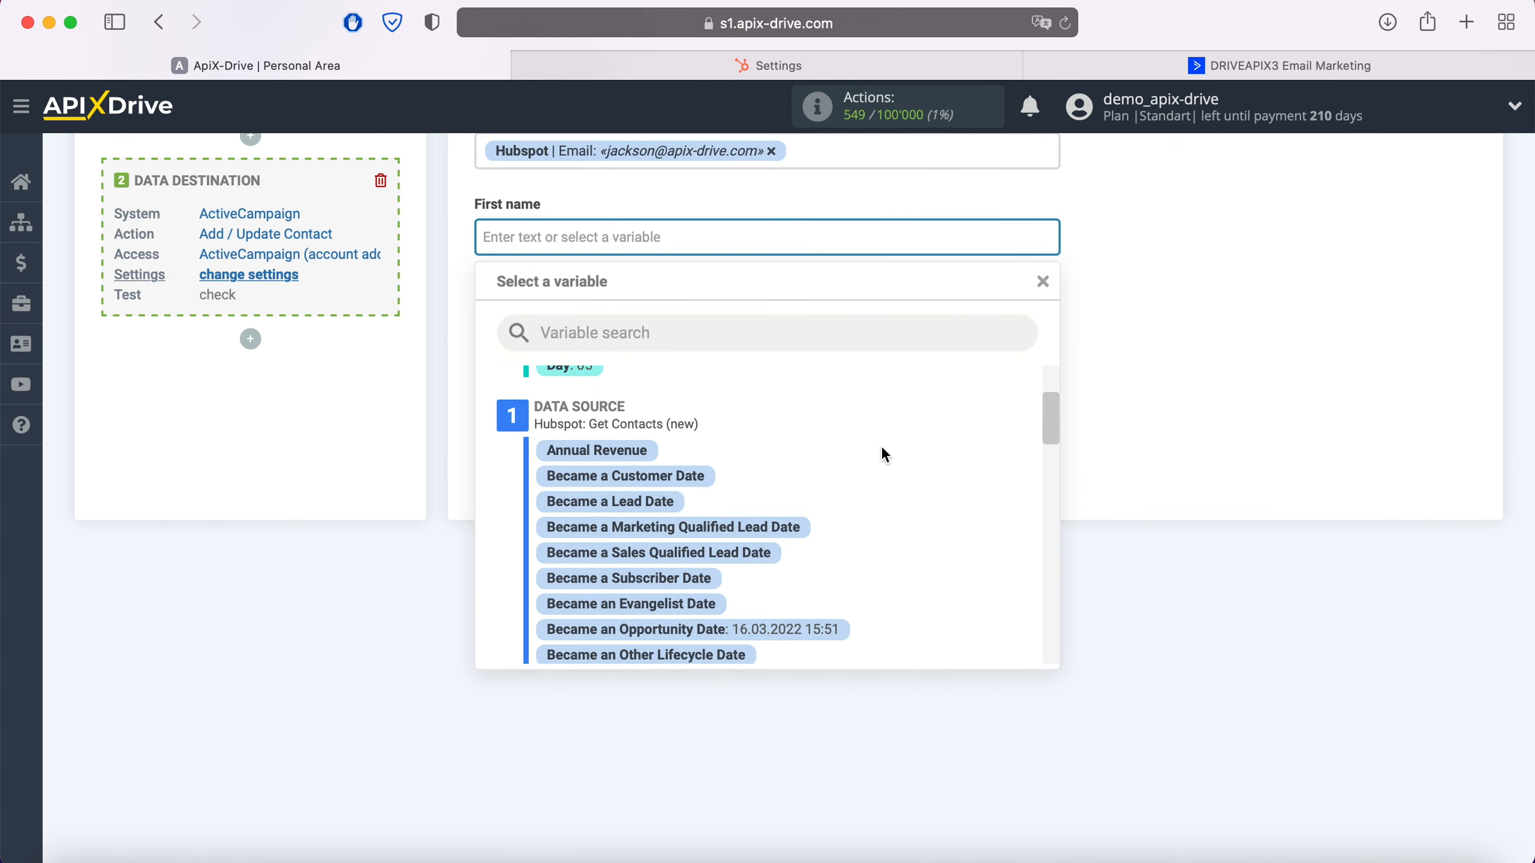
{"action": "scroll", "coordinate": [884, 455], "scroll_direction": "down", "scroll_amount": 3}
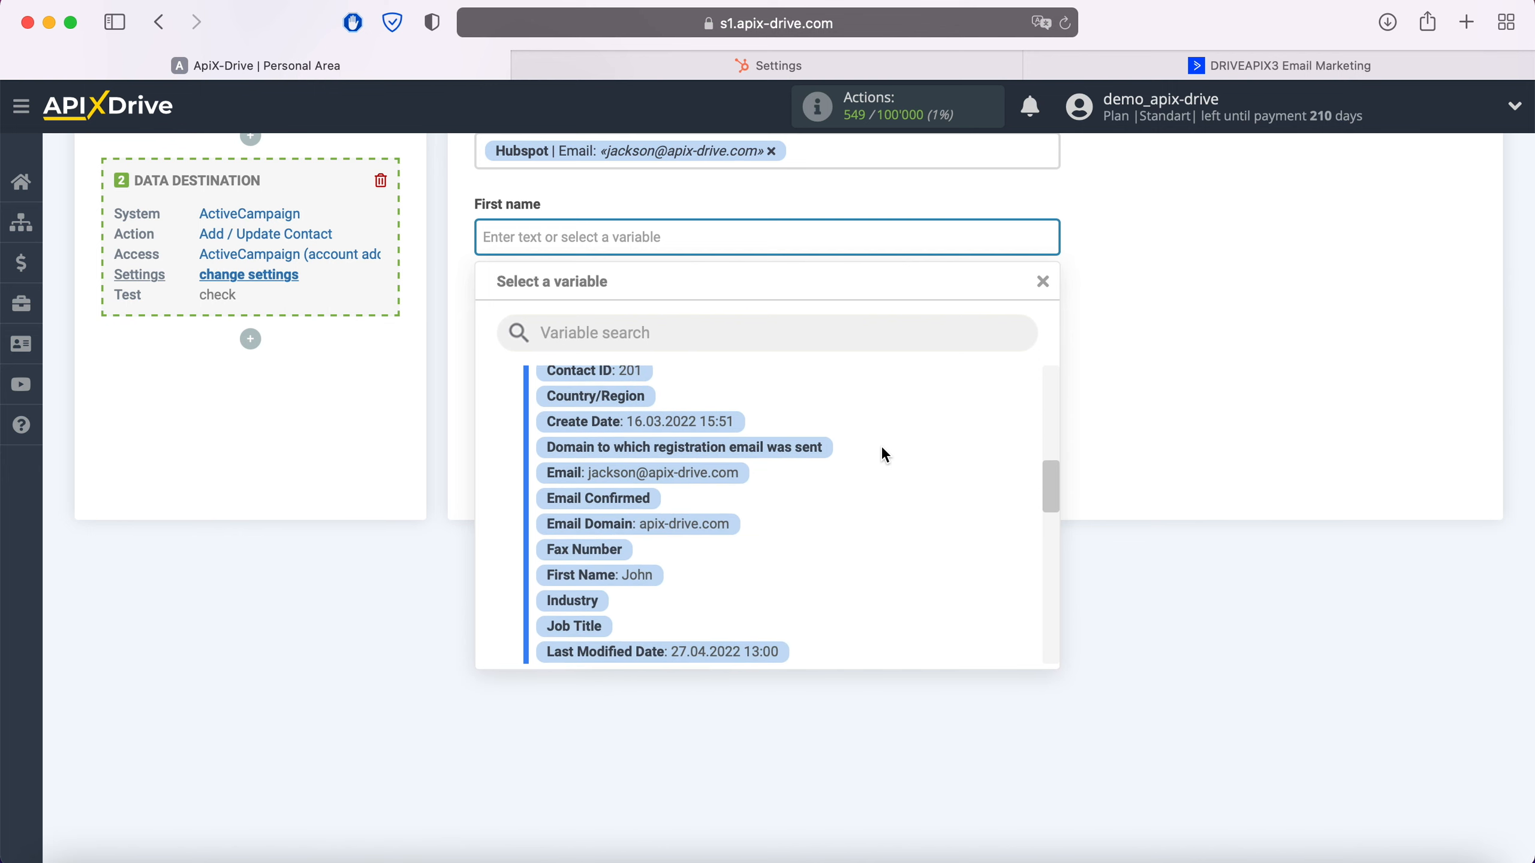
{"action": "left_click", "coordinate": [642, 559]}
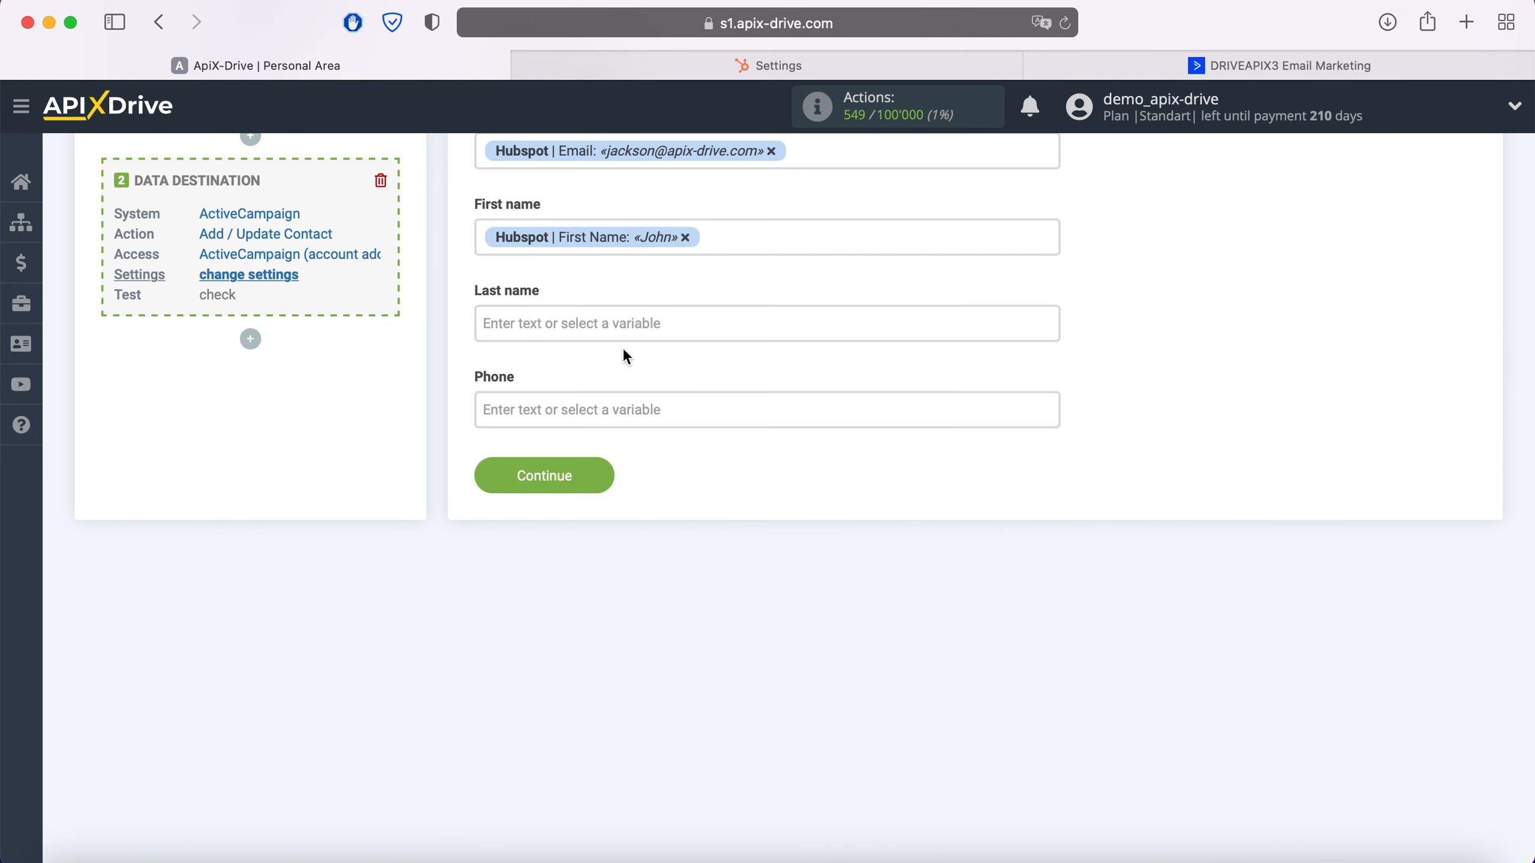
{"action": "left_click", "coordinate": [622, 325]}
{"action": "scroll", "coordinate": [890, 476], "scroll_direction": "down", "scroll_amount": 8}
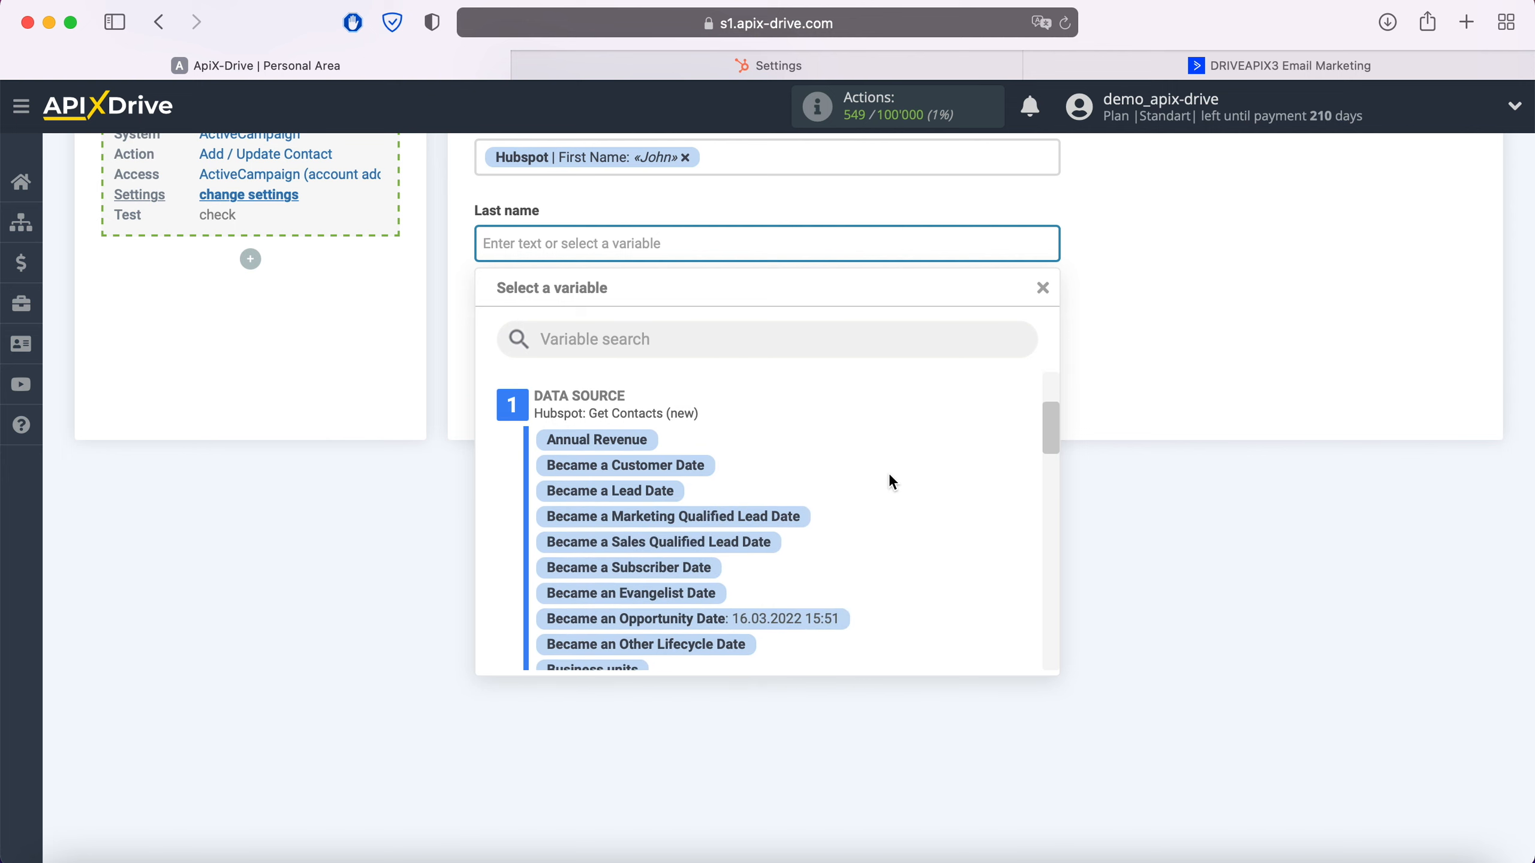
{"action": "scroll", "coordinate": [893, 482], "scroll_direction": "down", "scroll_amount": 4}
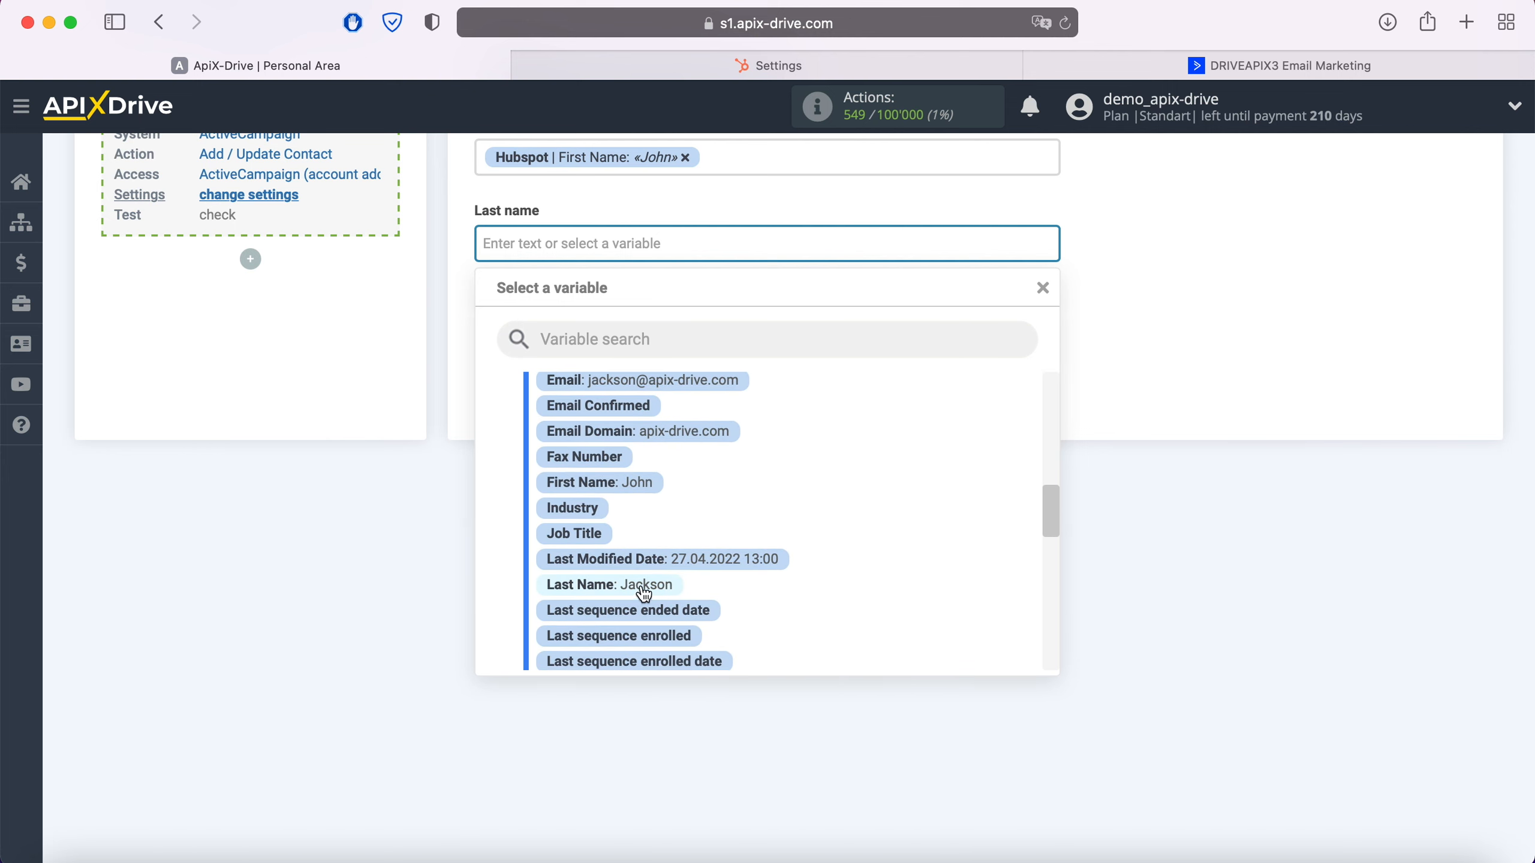
{"action": "left_click", "coordinate": [660, 585]}
Map the Phone field to the HubSpot Mobile Phone Number variable and continue to the test stage
{"action": "left_click", "coordinate": [592, 329]}
{"action": "scroll", "coordinate": [841, 524], "scroll_direction": "down", "scroll_amount": 5}
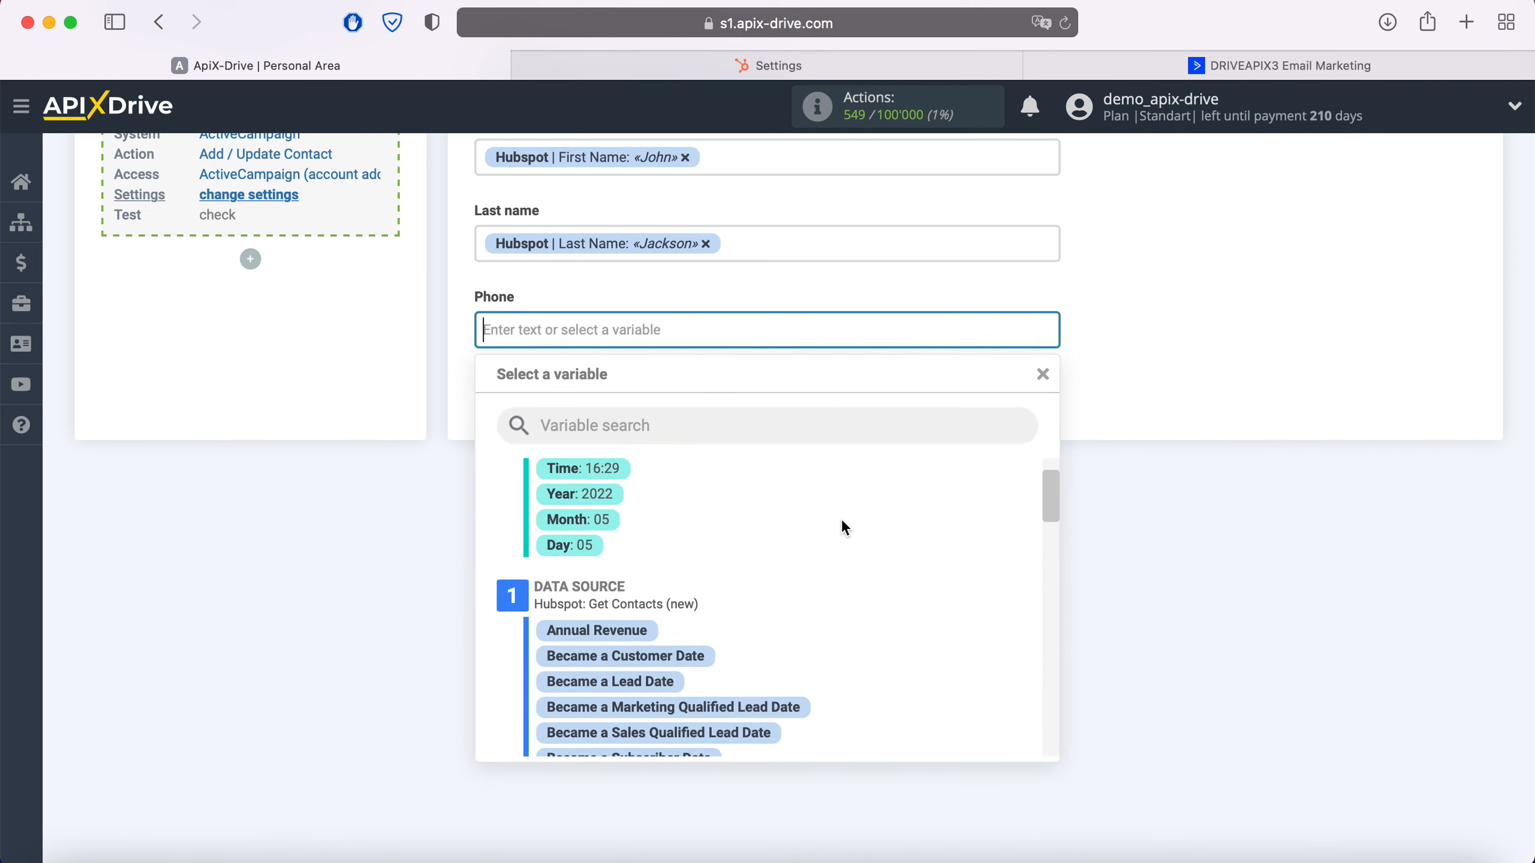
{"action": "scroll", "coordinate": [842, 522], "scroll_direction": "down", "scroll_amount": 6}
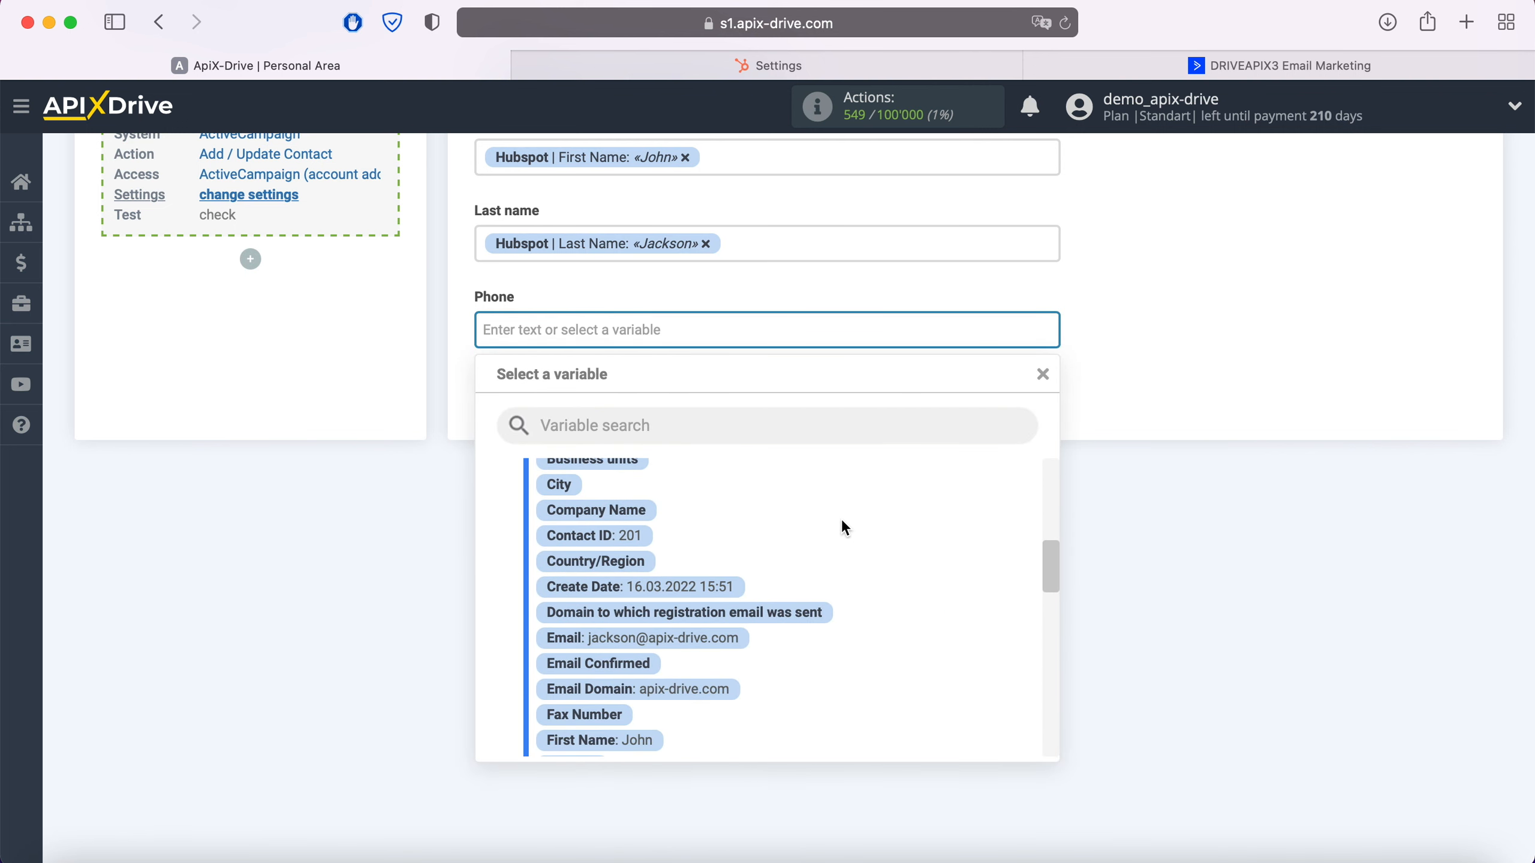
{"action": "scroll", "coordinate": [841, 518], "scroll_direction": "down", "scroll_amount": 3}
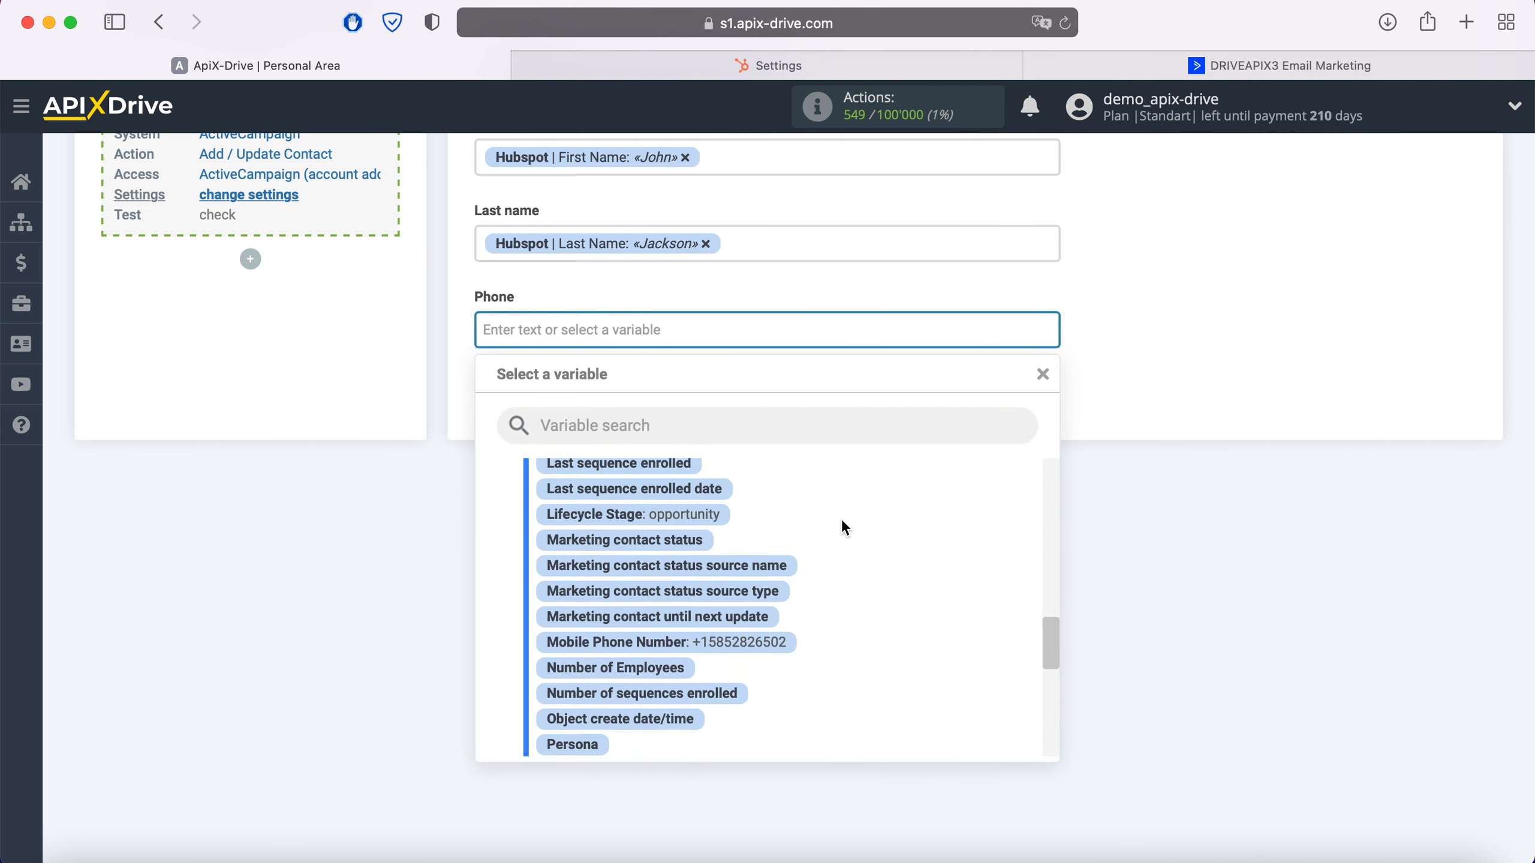
{"action": "left_click", "coordinate": [784, 636]}
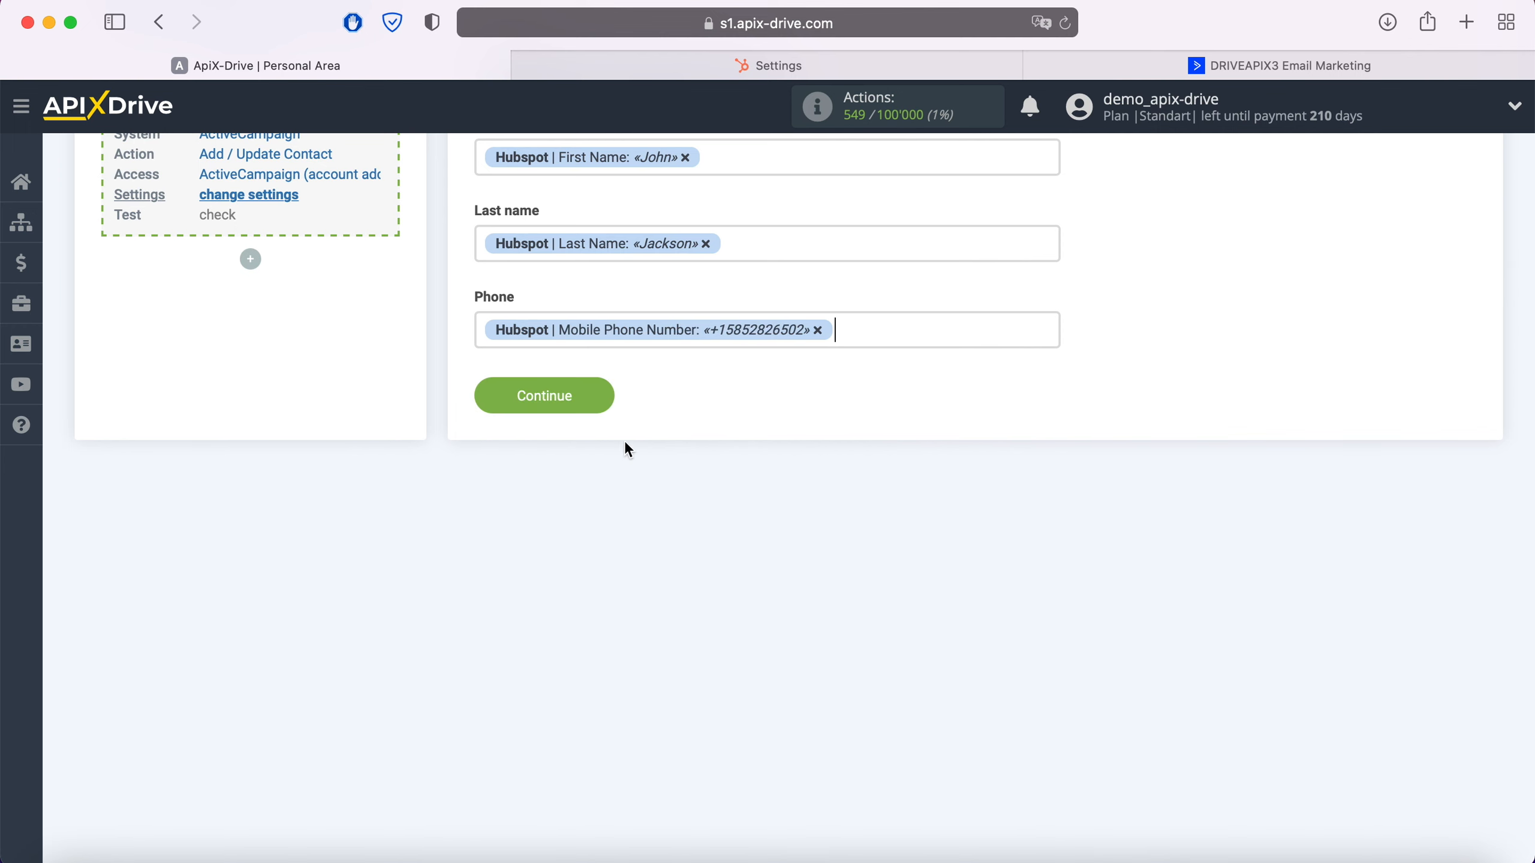
{"action": "left_click", "coordinate": [598, 403]}
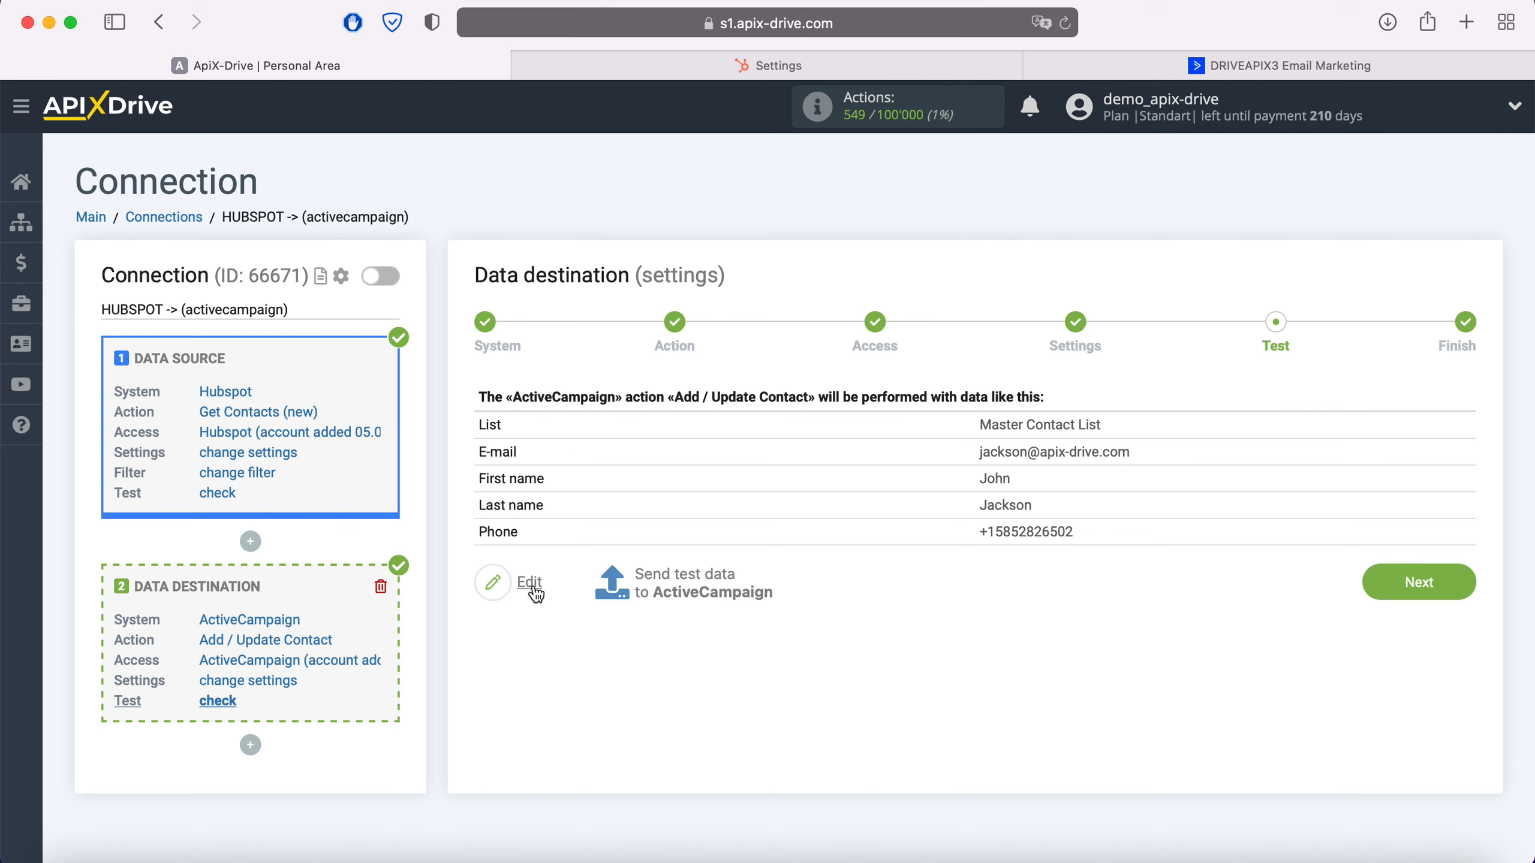
Send the test data to ActiveCampaign, and switch to ActiveCampaign to check the transferred contact's details
{"action": "left_click", "coordinate": [694, 571]}
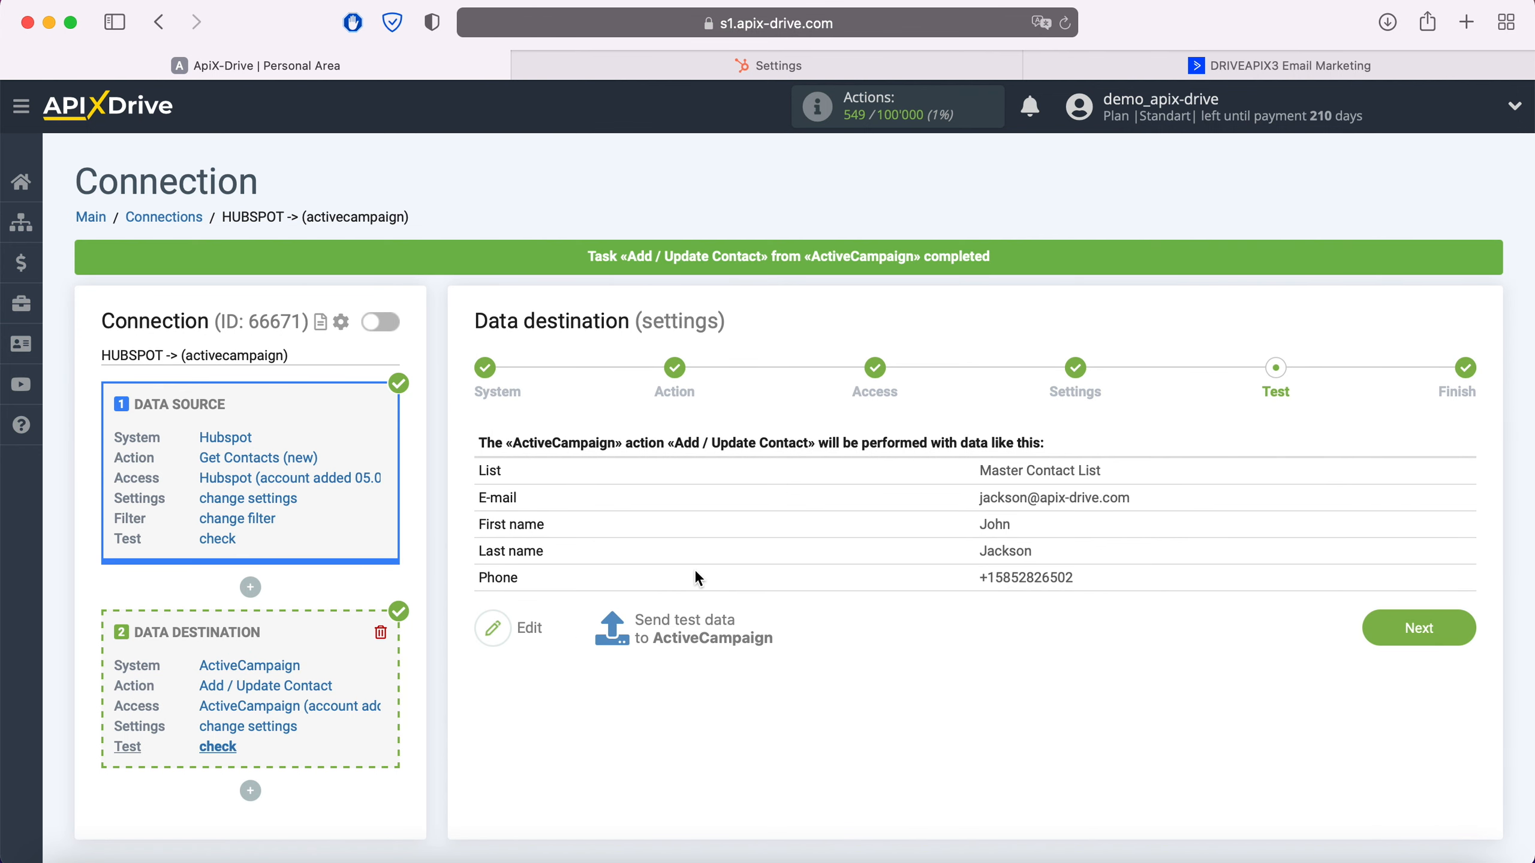
{"action": "left_click", "coordinate": [1082, 65]}
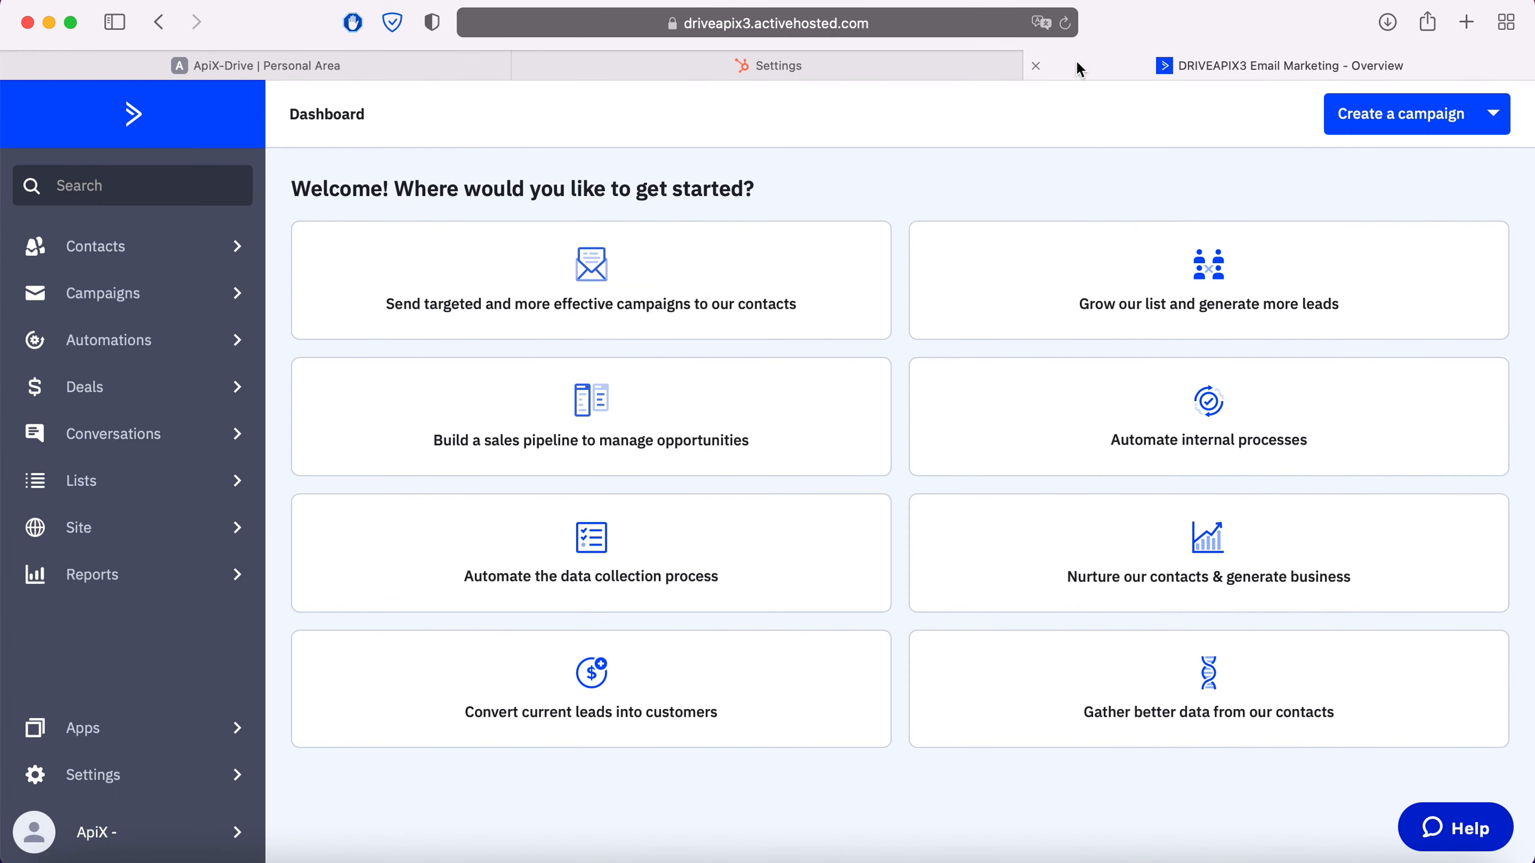
{"action": "left_click", "coordinate": [188, 246]}
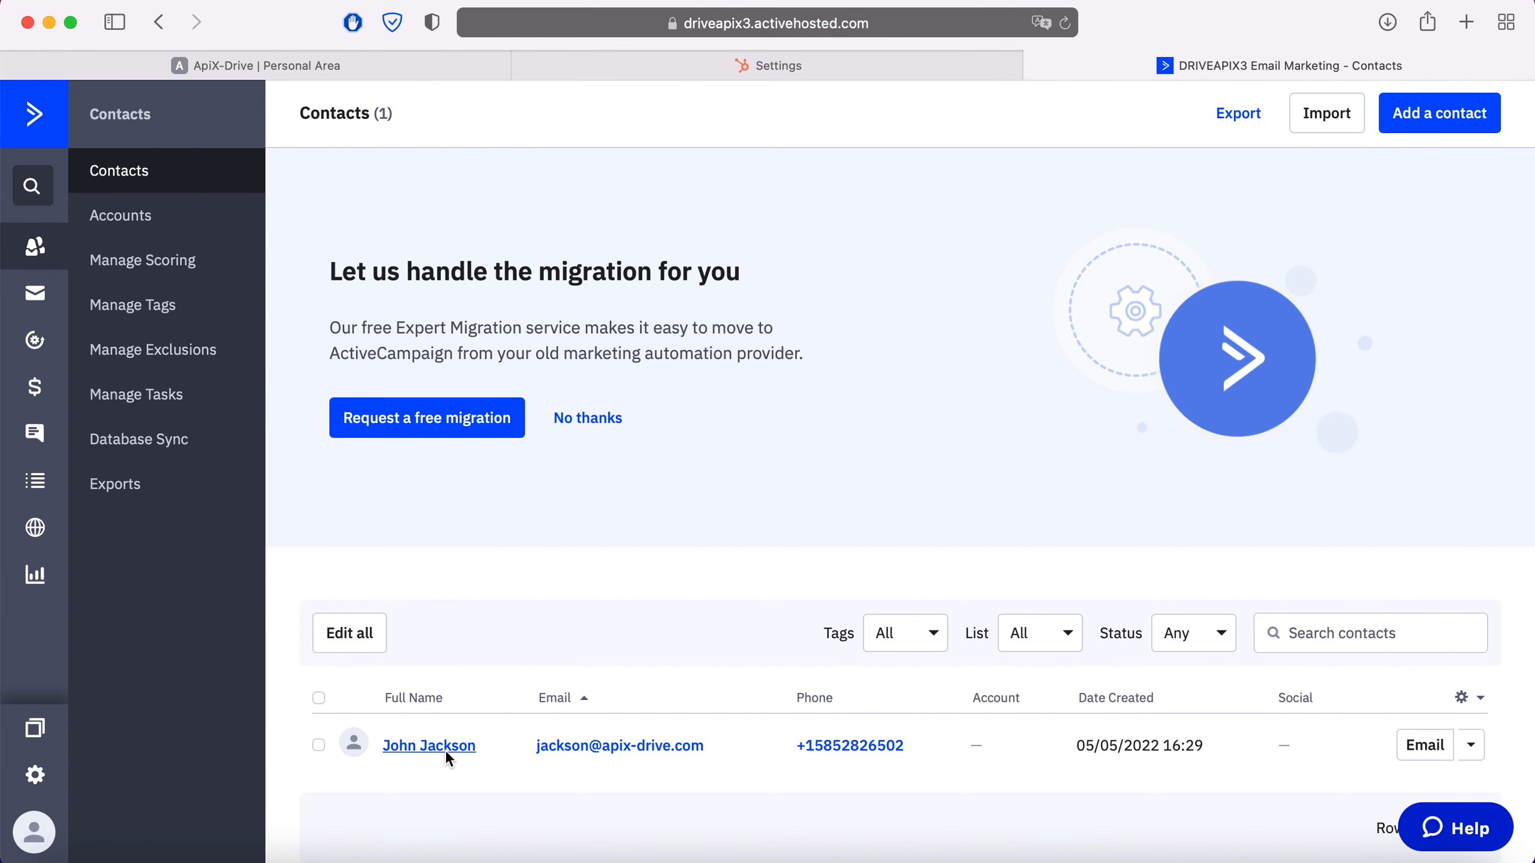
{"action": "left_click", "coordinate": [448, 748]}
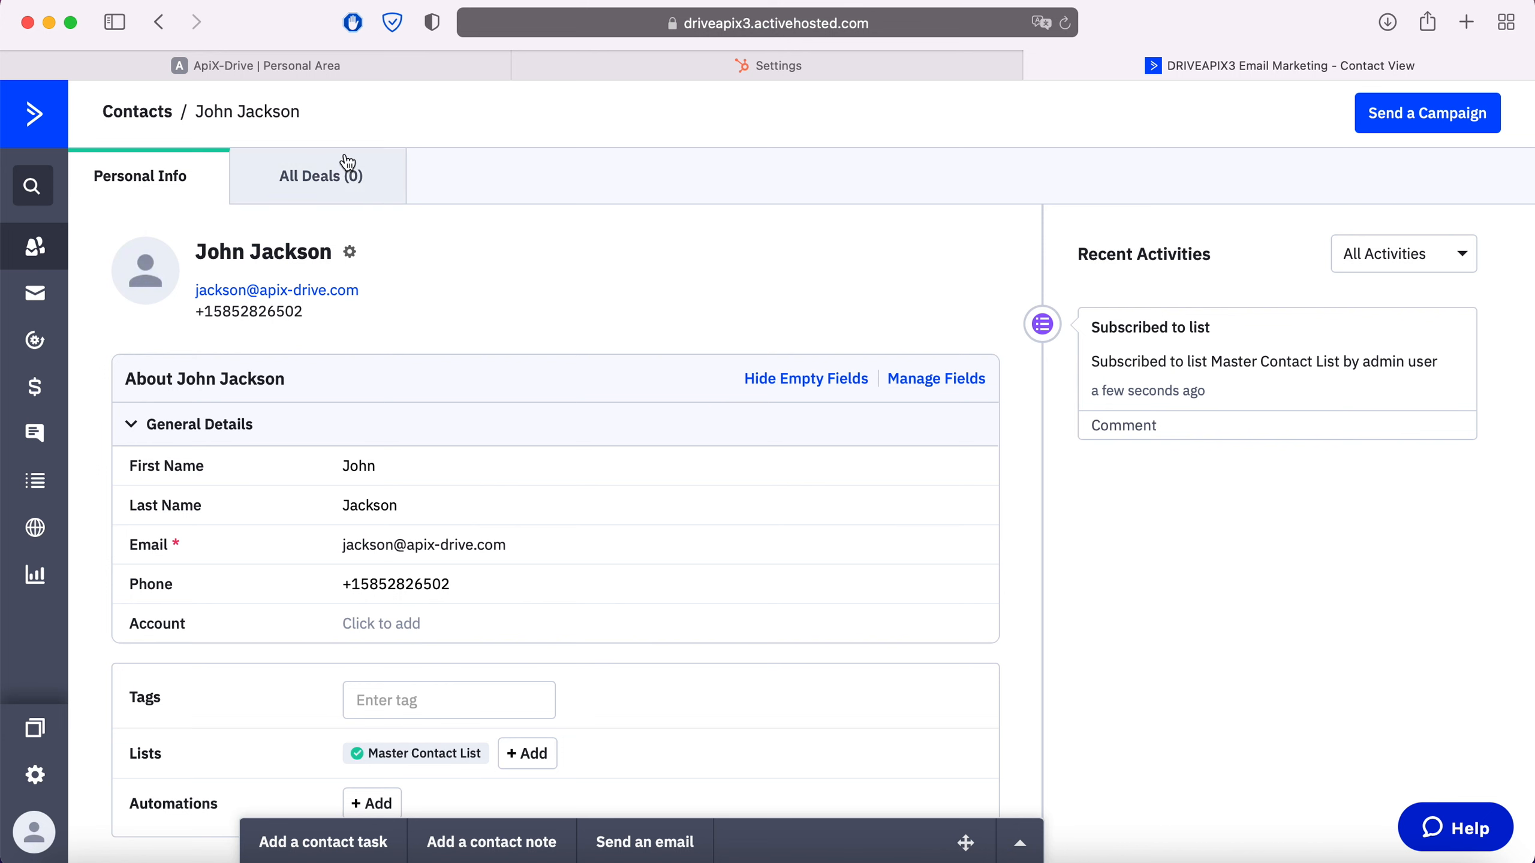
Return to ApiX-Drive, finish the data destination setup, and enable auto-update for the connection
{"action": "left_click", "coordinate": [343, 66]}
{"action": "left_click", "coordinate": [1403, 620]}
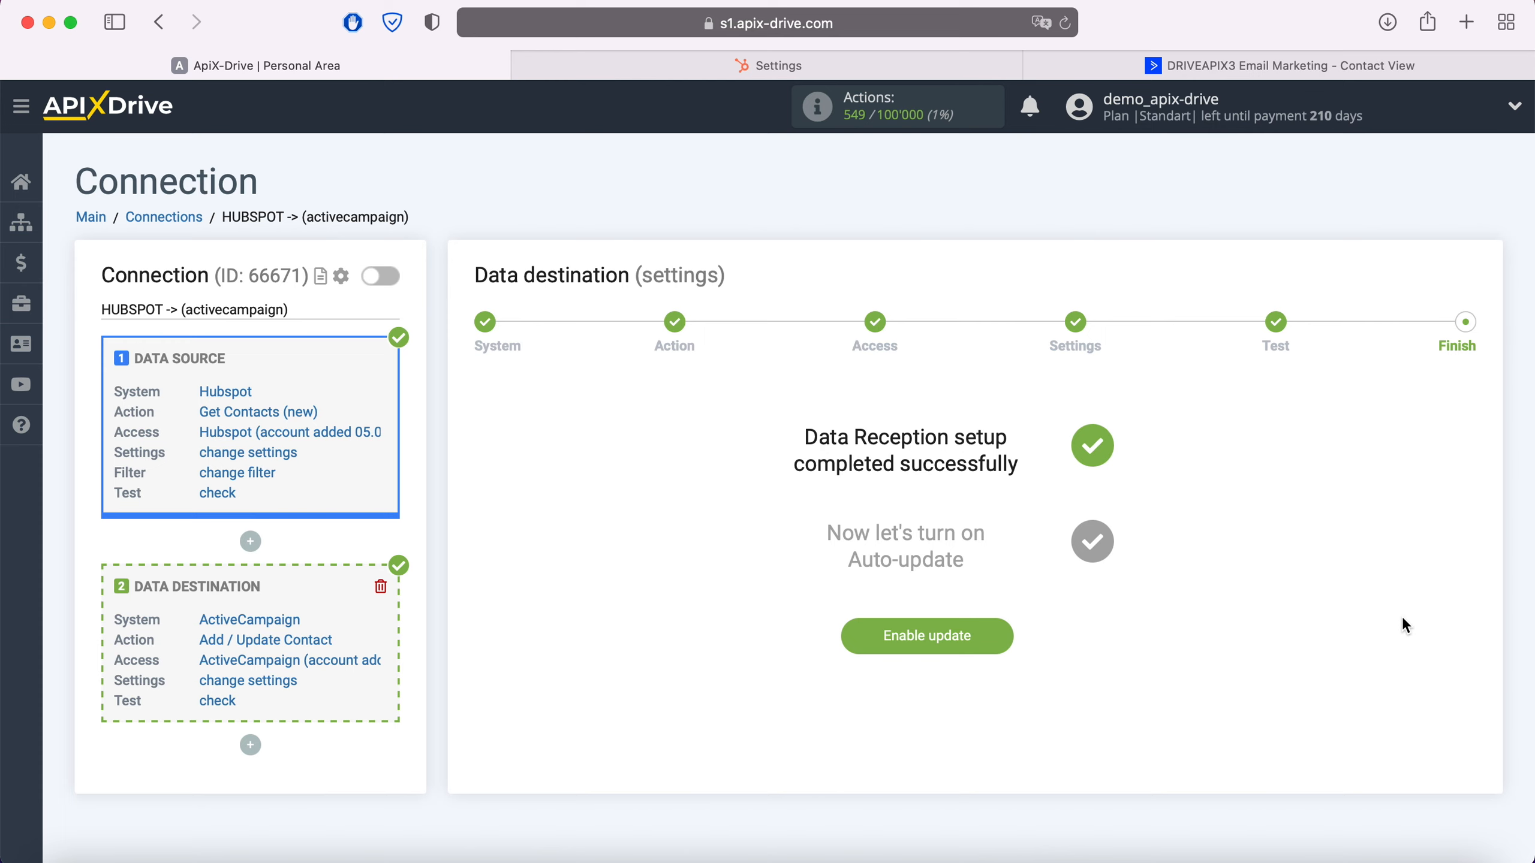
{"action": "left_click", "coordinate": [1005, 634]}
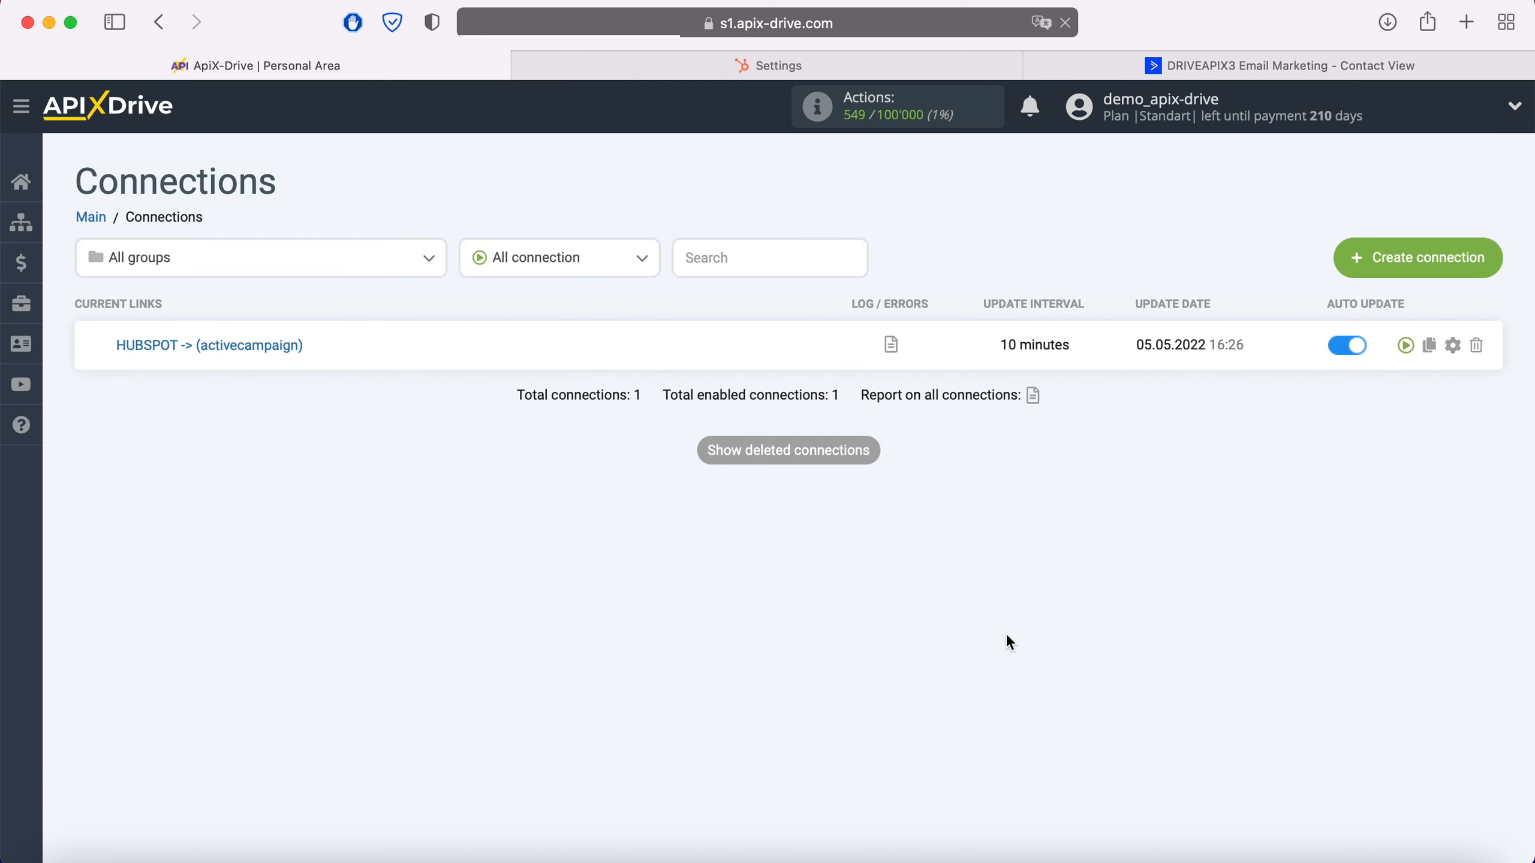
Set the HubSpot to ActiveCampaign connection's update interval to 5 minutes and save the connection setup
{"action": "left_click", "coordinate": [1453, 345]}
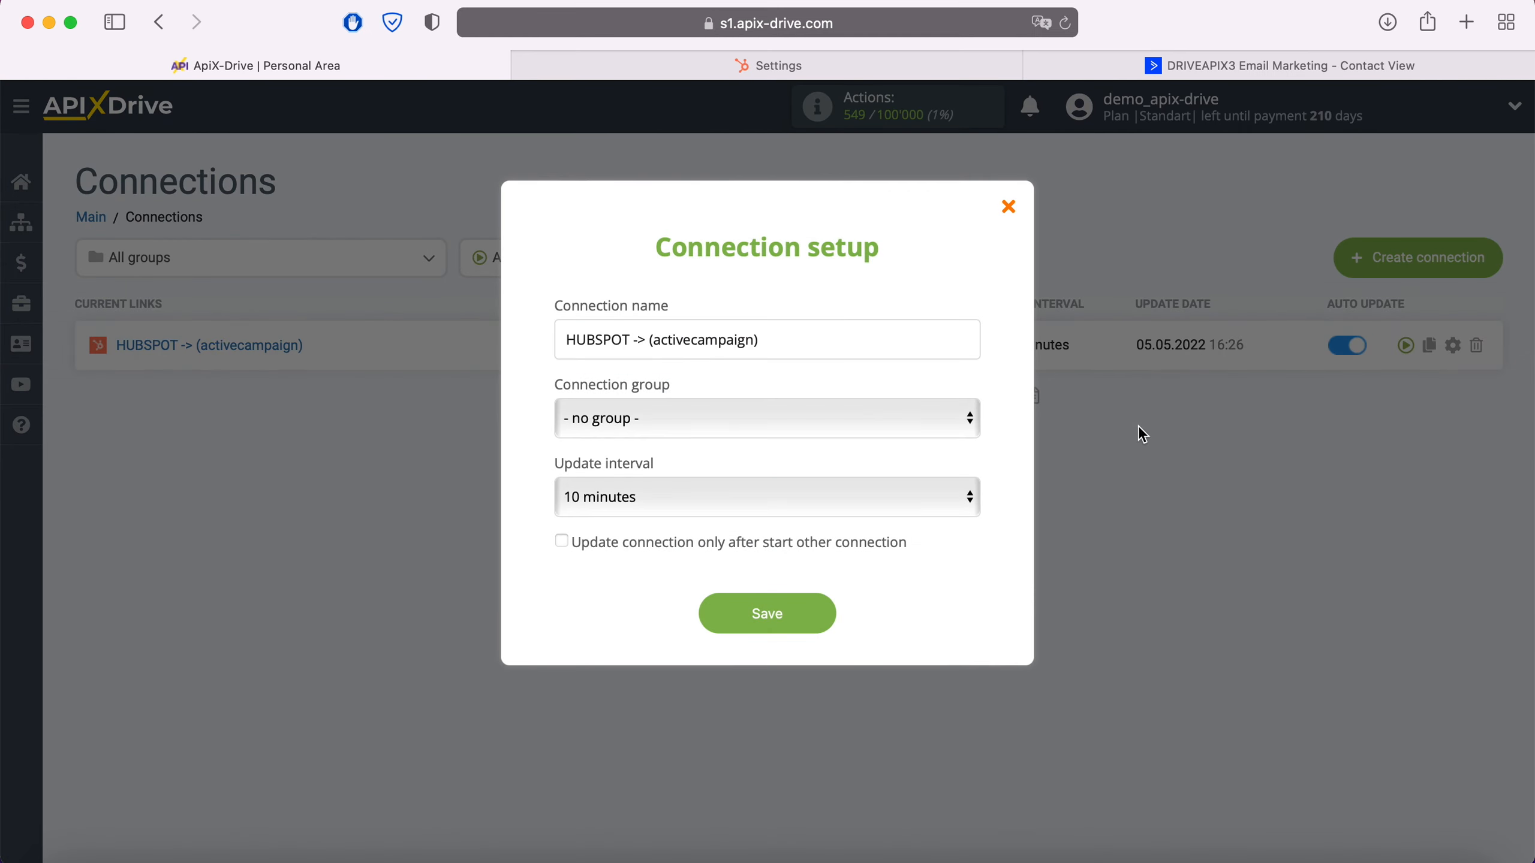
{"action": "left_click", "coordinate": [938, 497]}
{"action": "left_click", "coordinate": [891, 463]}
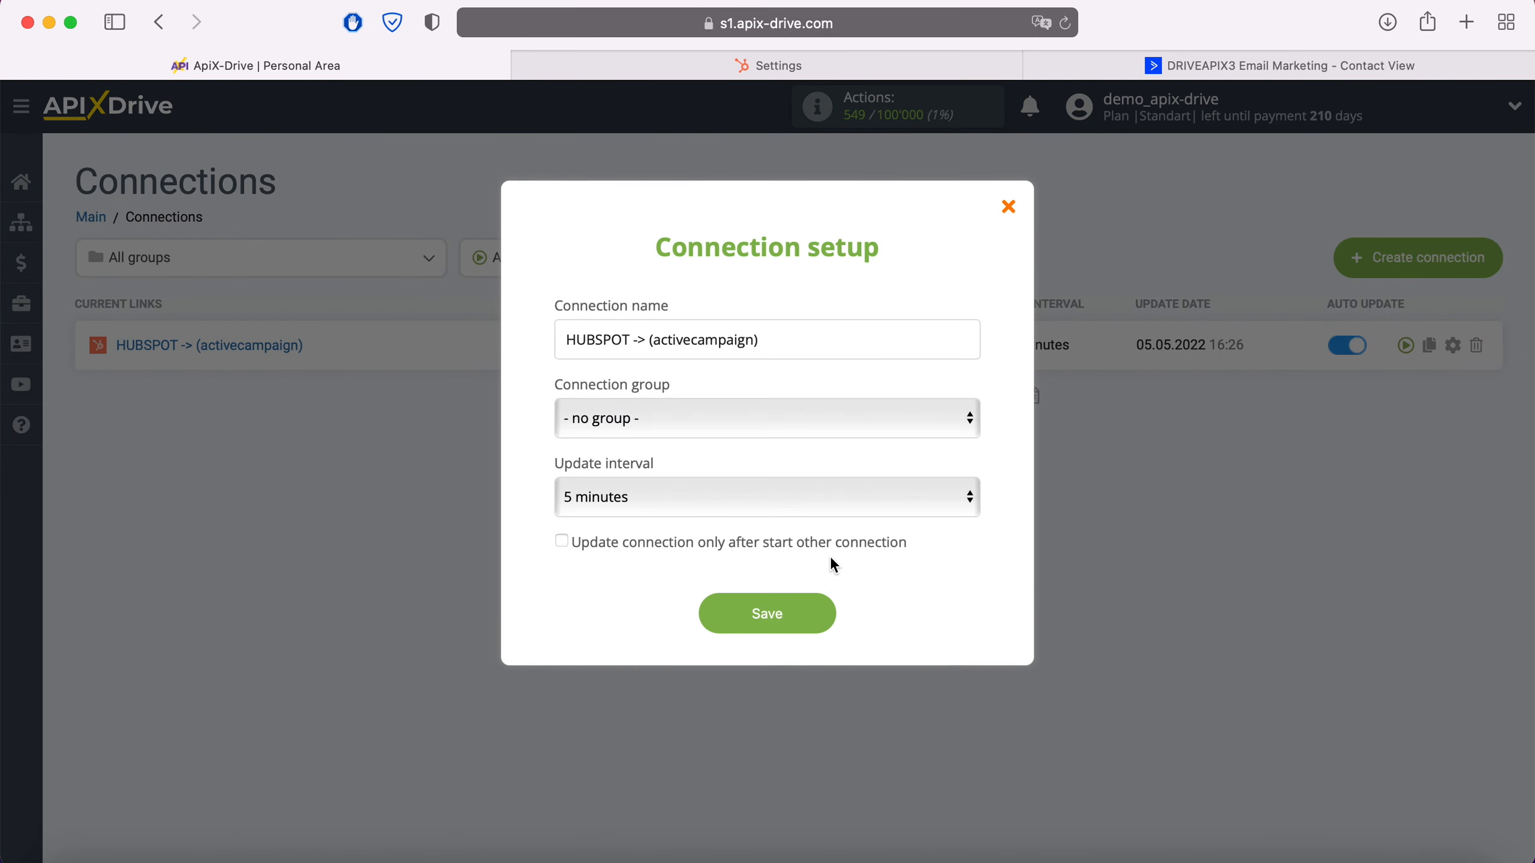
{"action": "left_click", "coordinate": [817, 614]}
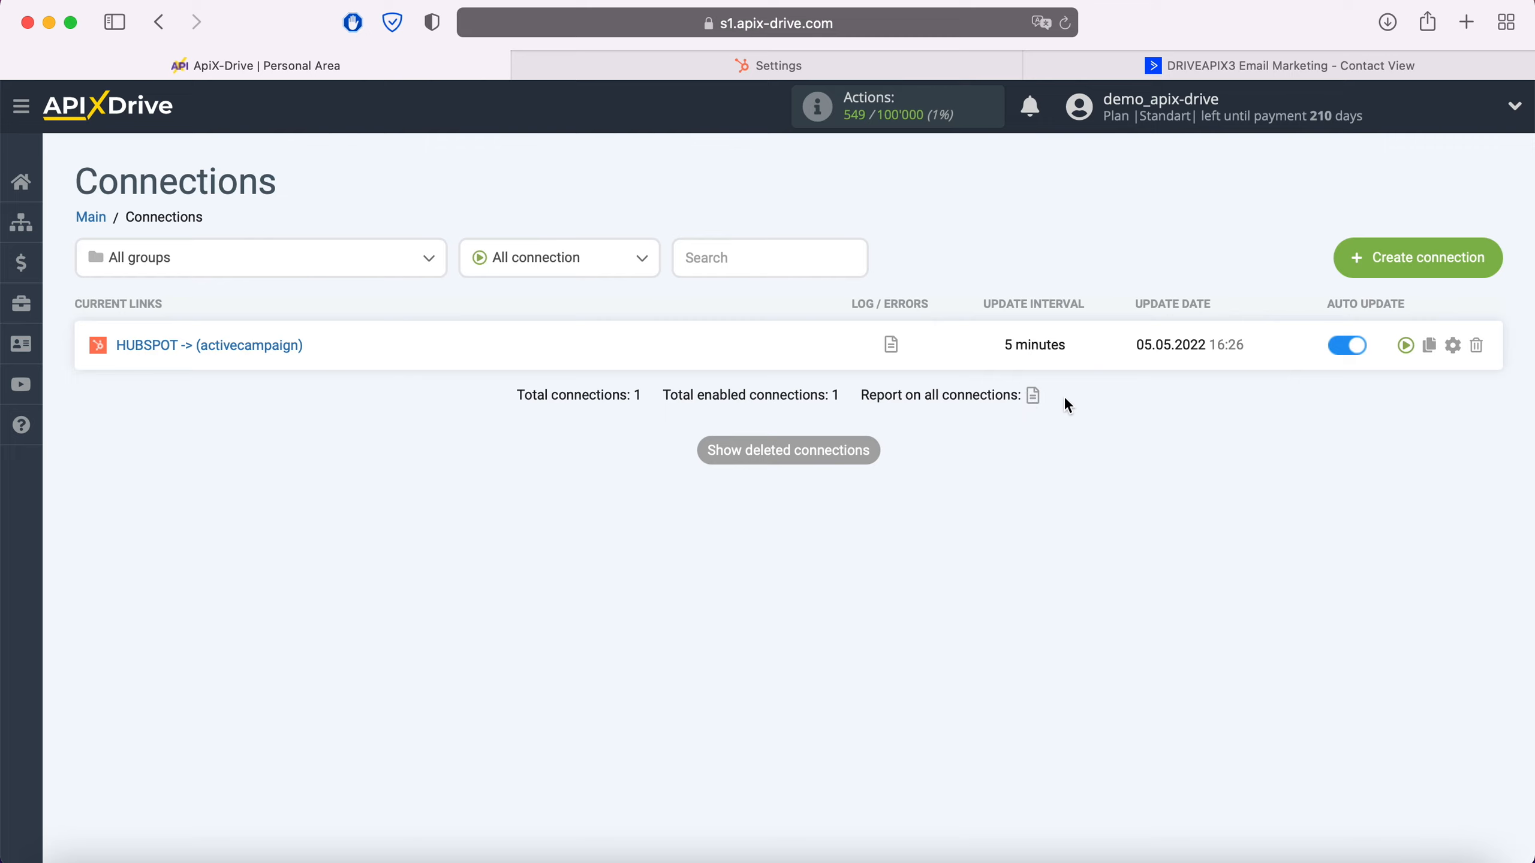